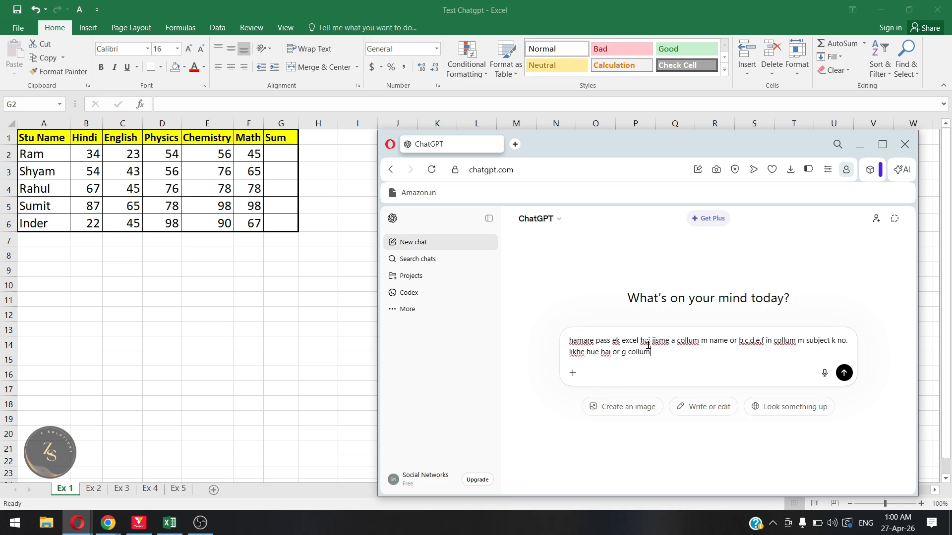
Finish the ChatGPT prompt after "g collum" with "m hame insabka total karna hai to formula do" and send it
text(ka total )
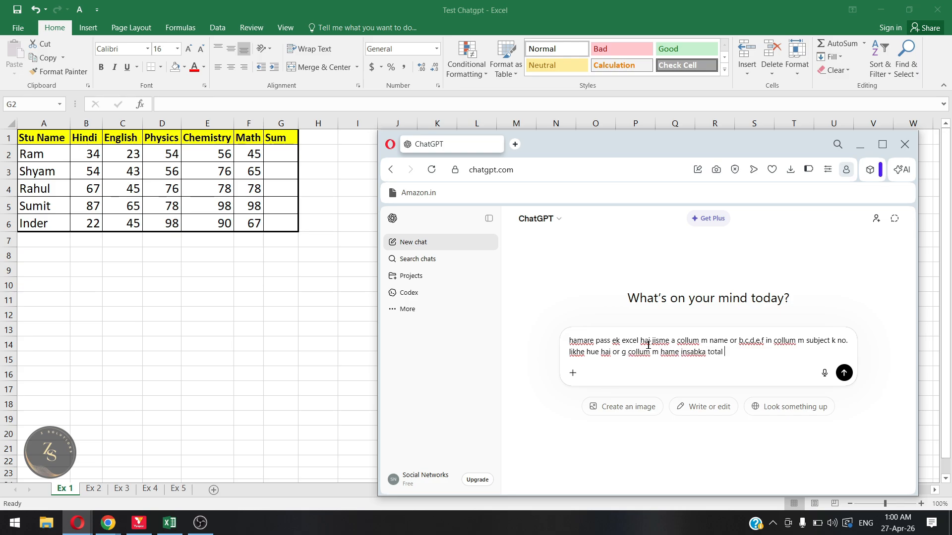
text(karna hai to formula do)
key(Return)
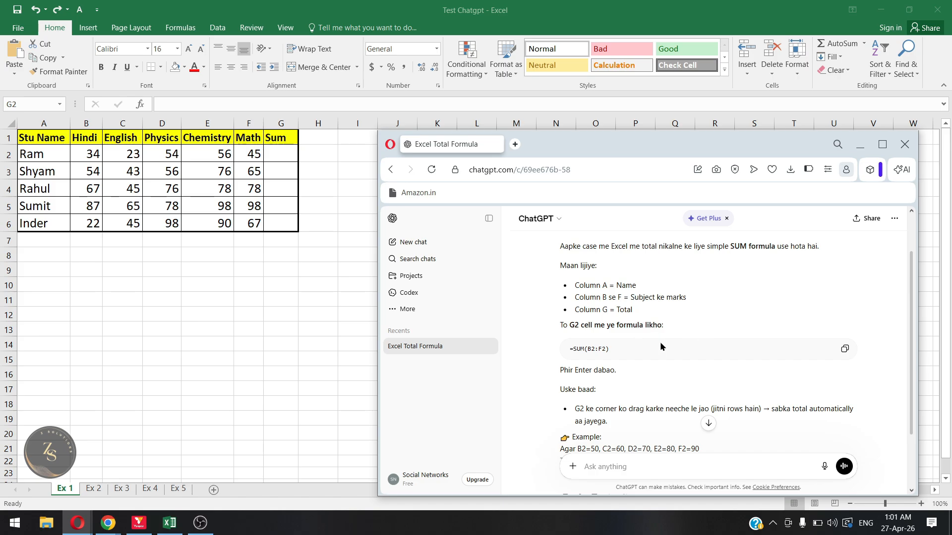
Copy ChatGPT's suggested formula =SUM(B2:F2) and enter it in cell G2 of the Ex 1 sheet in Excel
click(844, 348)
click(275, 157)
double_click(283, 151)
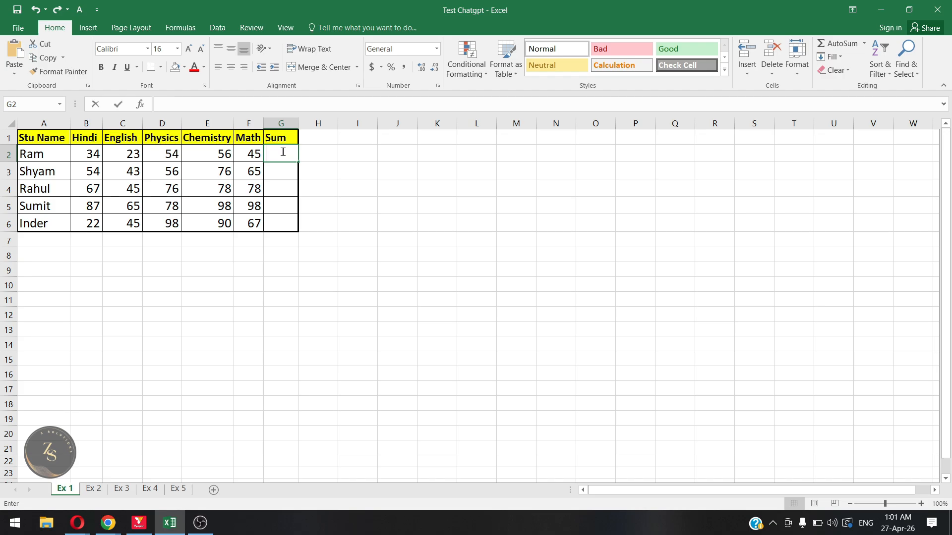
key(ctrl+v)
key(Return)
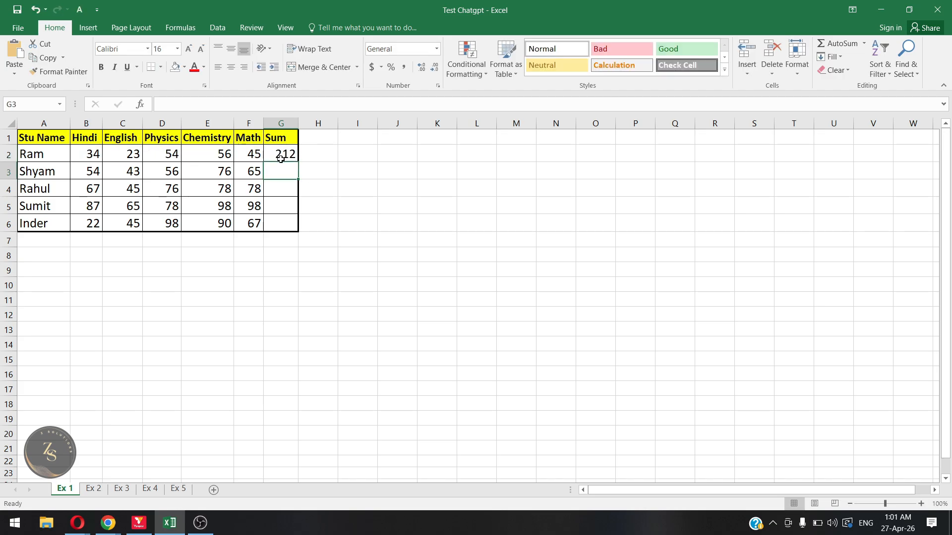
Fill the SUM formula from G2 down through G6
click(285, 154)
double_click(290, 154)
key(Escape)
drag(298, 162, 281, 225)
click(280, 253)
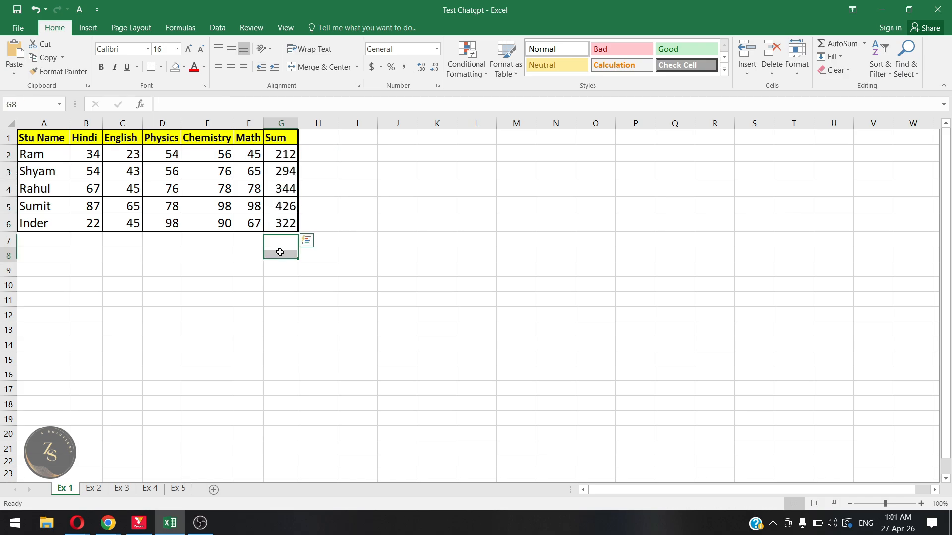
Check the totals in G2 and G3 against the sums of the marks in B2:F2 and B3:F3
drag(93, 157, 253, 155)
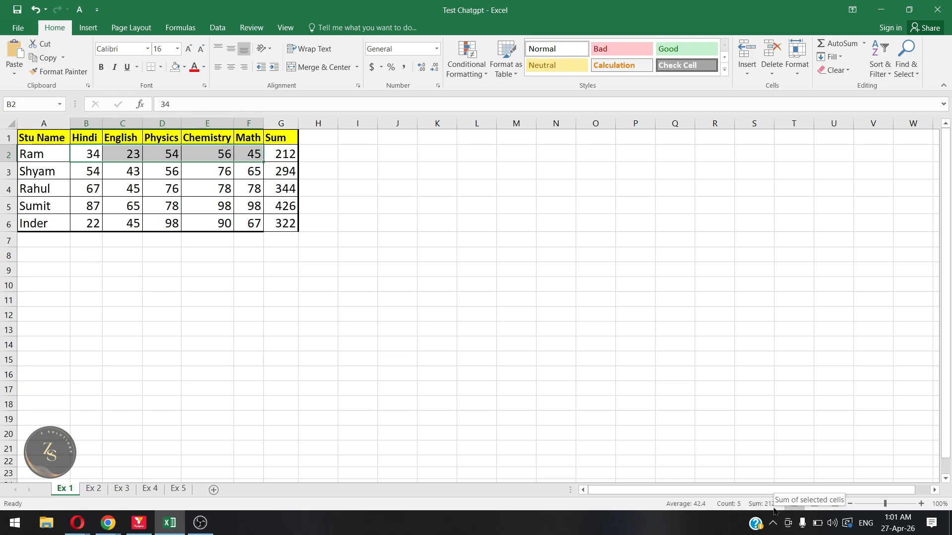
click(288, 156)
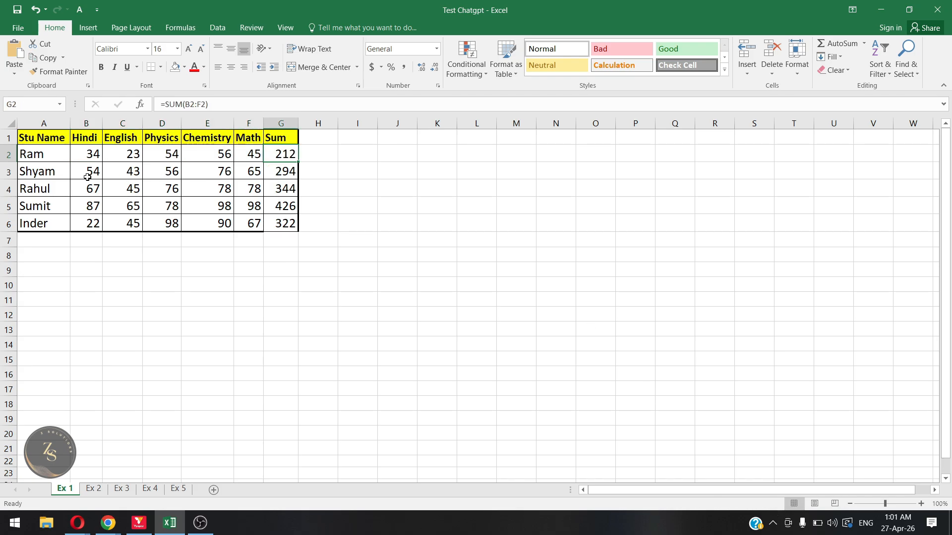
drag(87, 177, 245, 173)
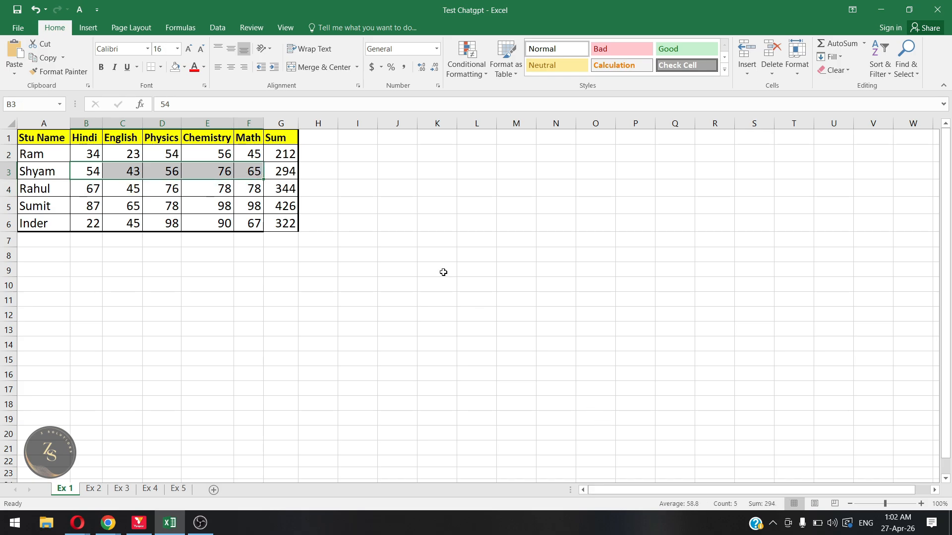
click(281, 171)
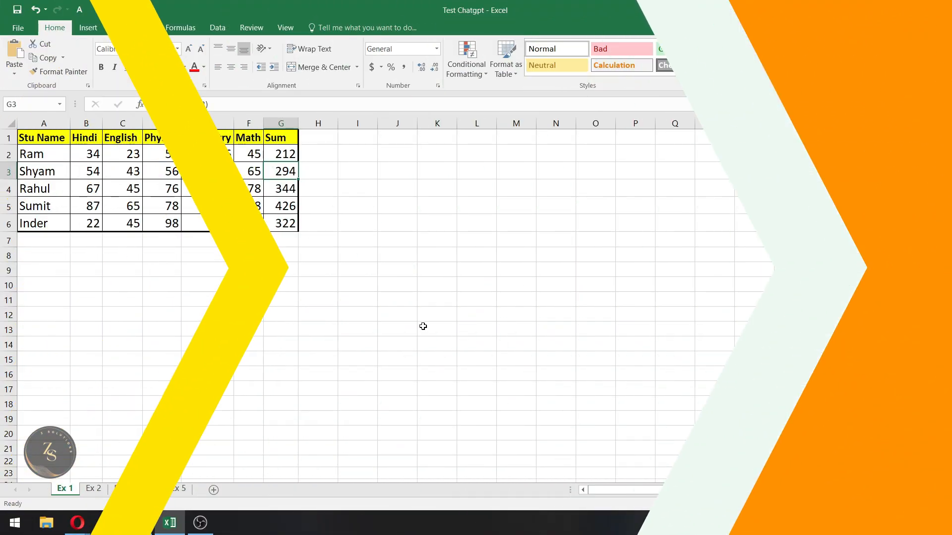
Open the Ex 2 sheet and begin a ChatGPT prompt describing names in column A and subject marks in columns B to F
key(ctrl+Page_Down)
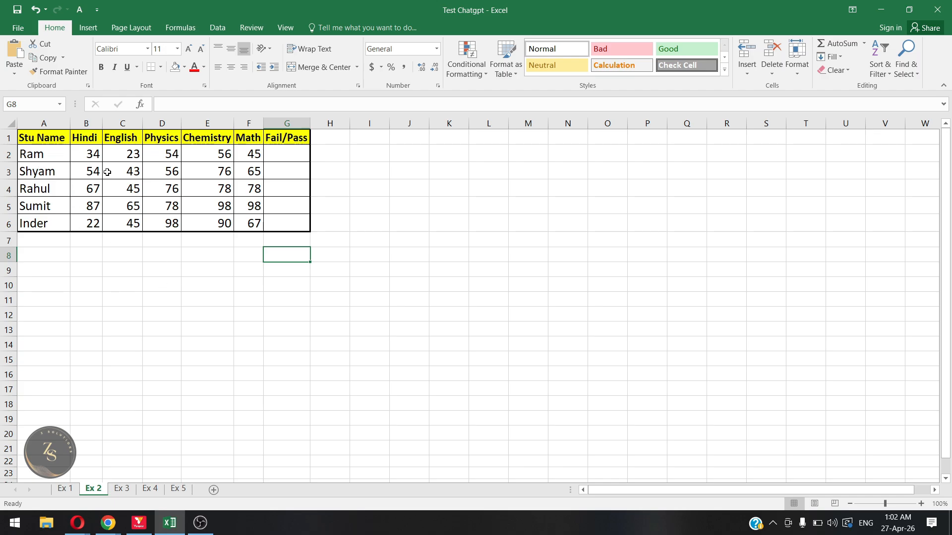
click(300, 152)
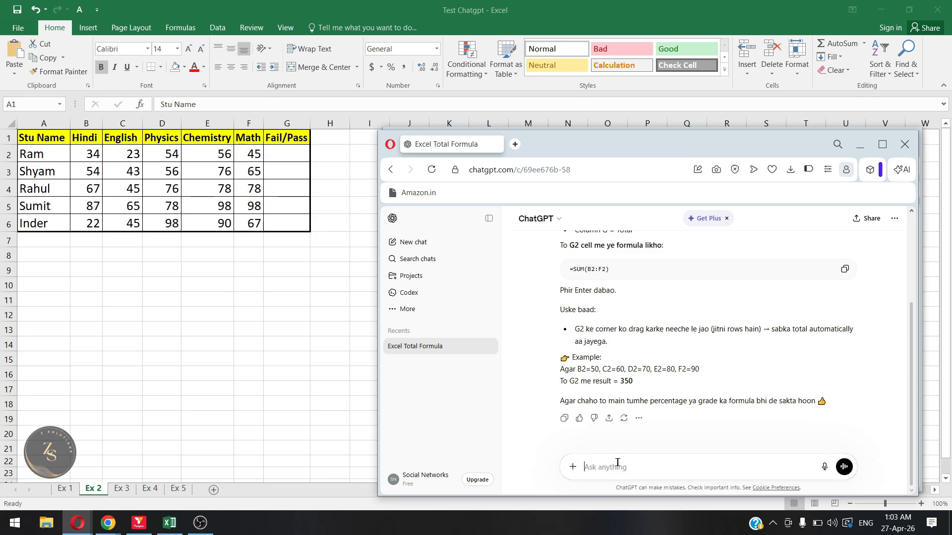
text(hamare pass ek excel sheet hai jisme a colmm m naam)
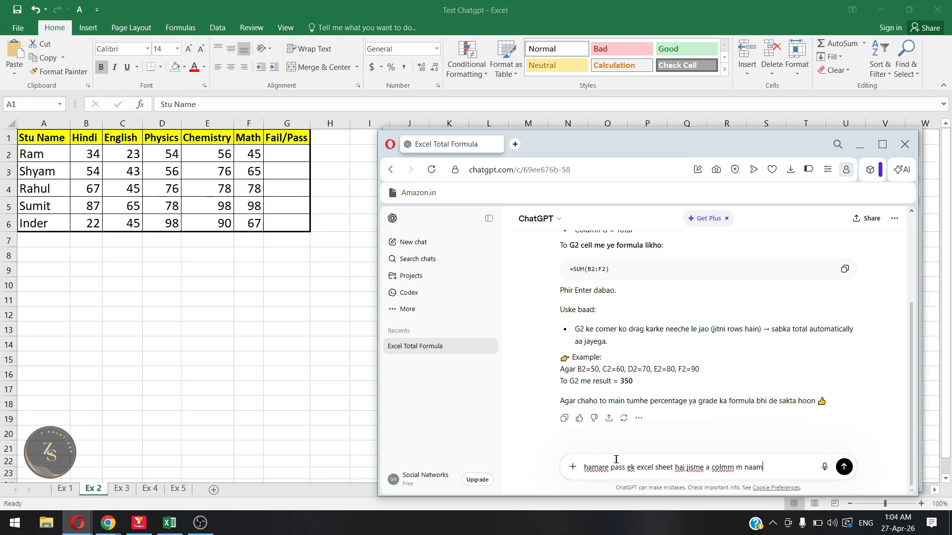
text(e or b,c,d,e,f collum m subje)
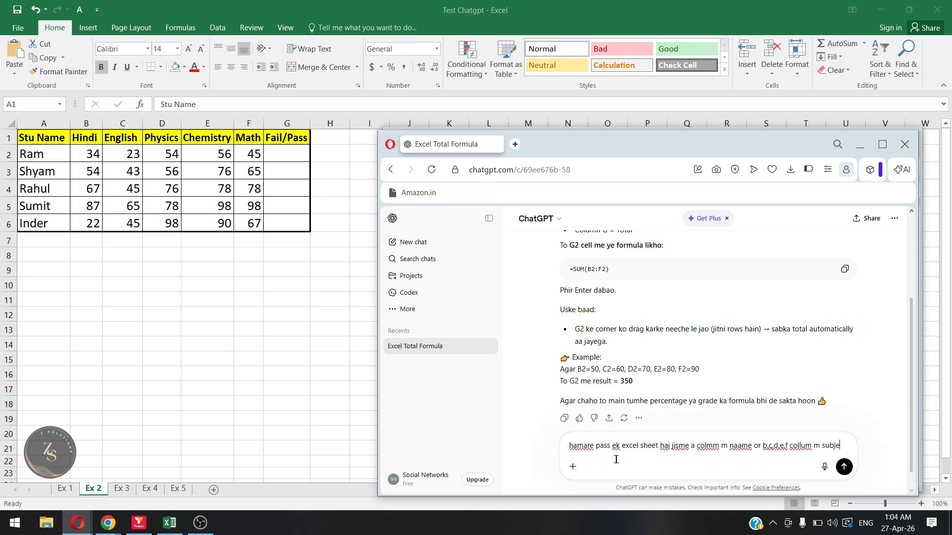
text(ct k no. likhe hue hai ab )
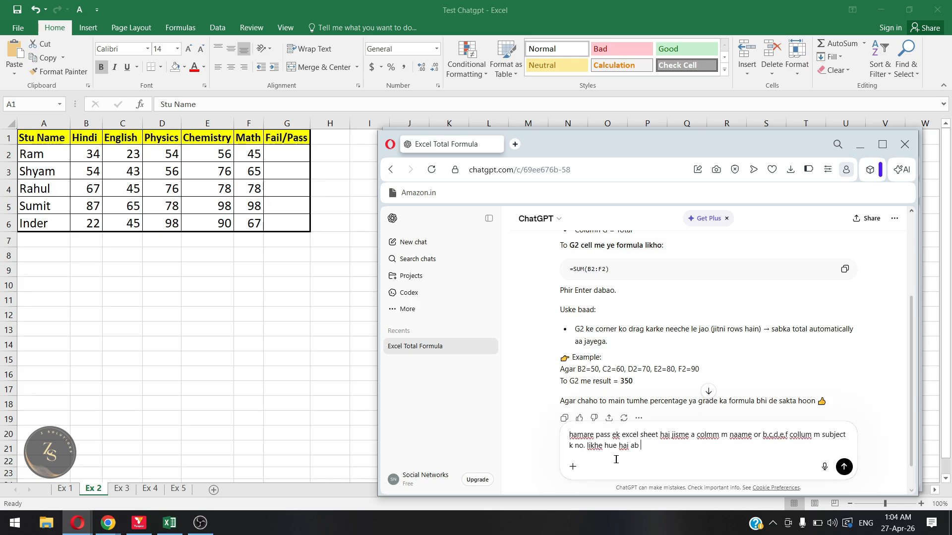
Complete and send the prompt, asking for a column G formula showing fail if any mark is under 40 and pass if above 40
text(hame g collum usme se )
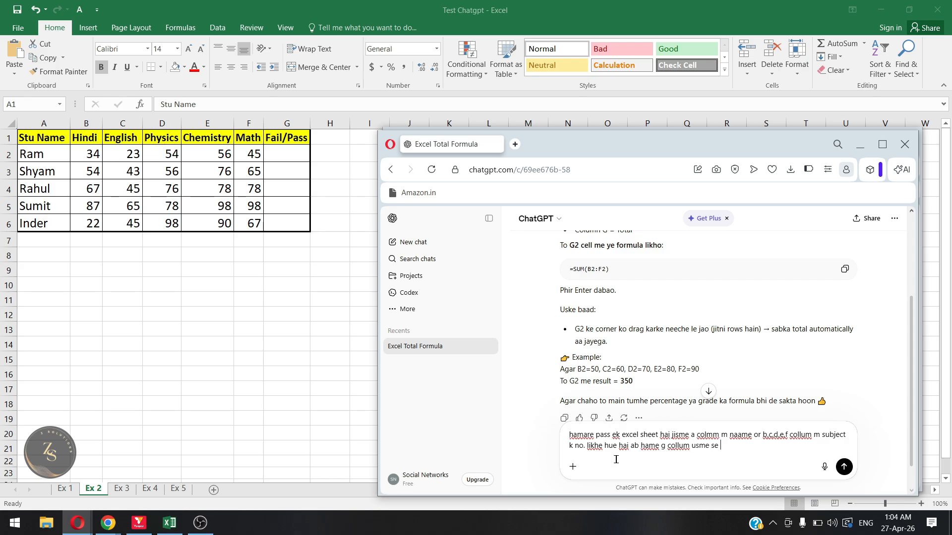
text(fail or pass ko nikalna hai )
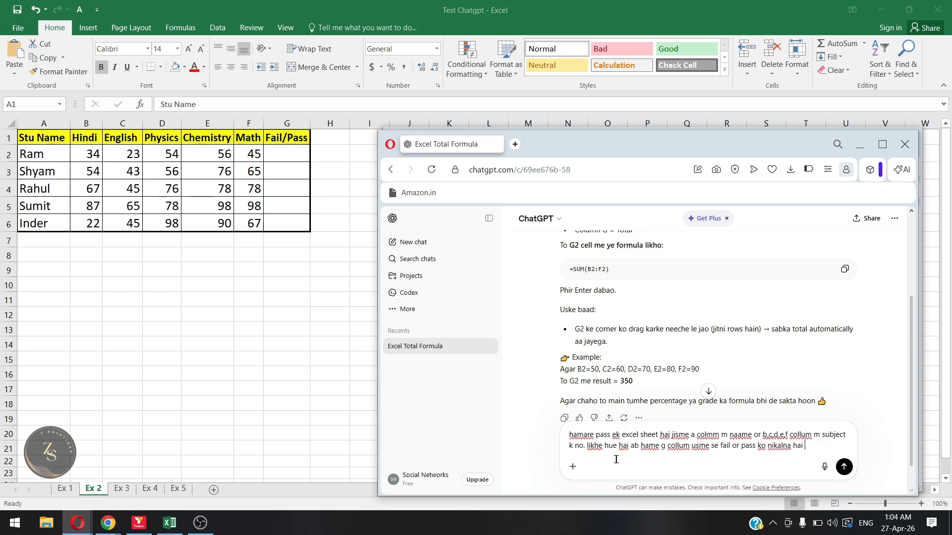
text(agar kisi collum m no. 40 )
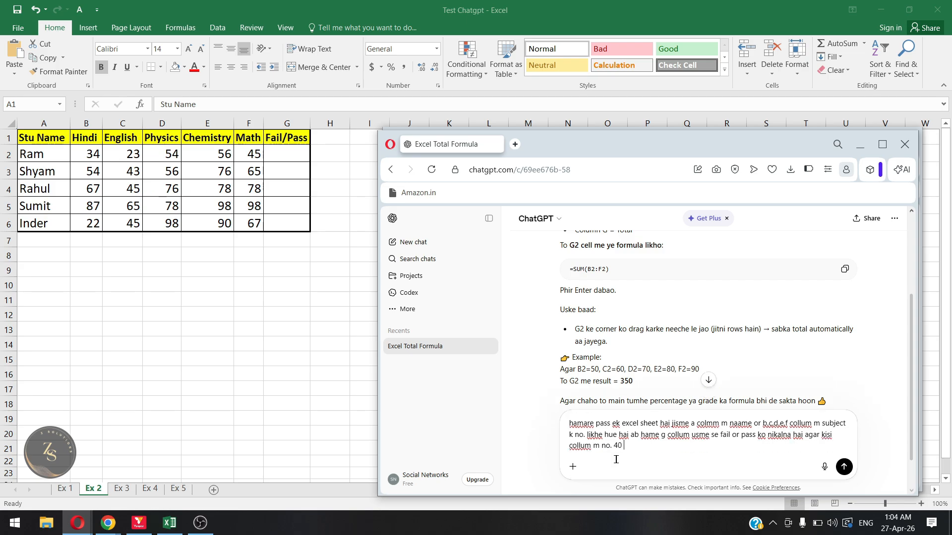
text(se kam hai to usko =f)
key(BackSpace)
key(BackSpace)
text(fail dikhaye or 40)
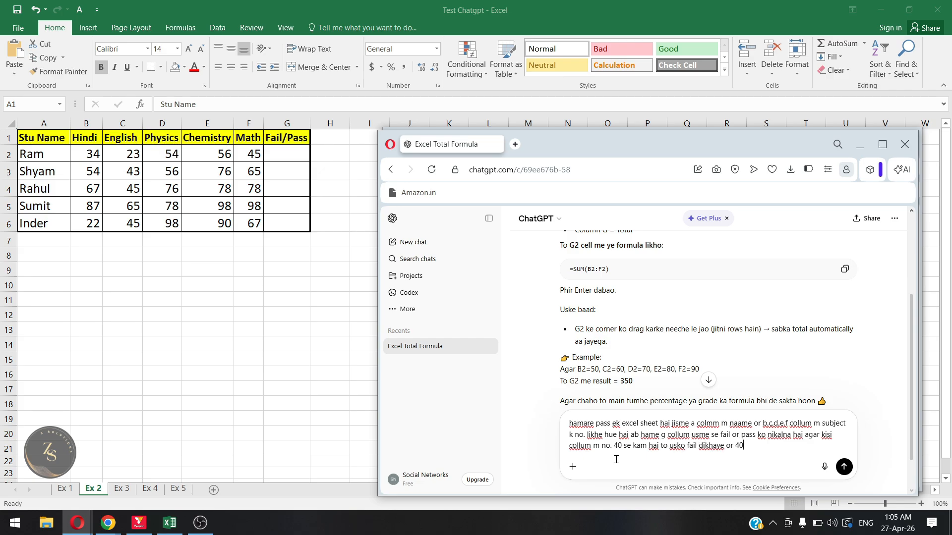
text( se zyada hai to pass dikhaye)
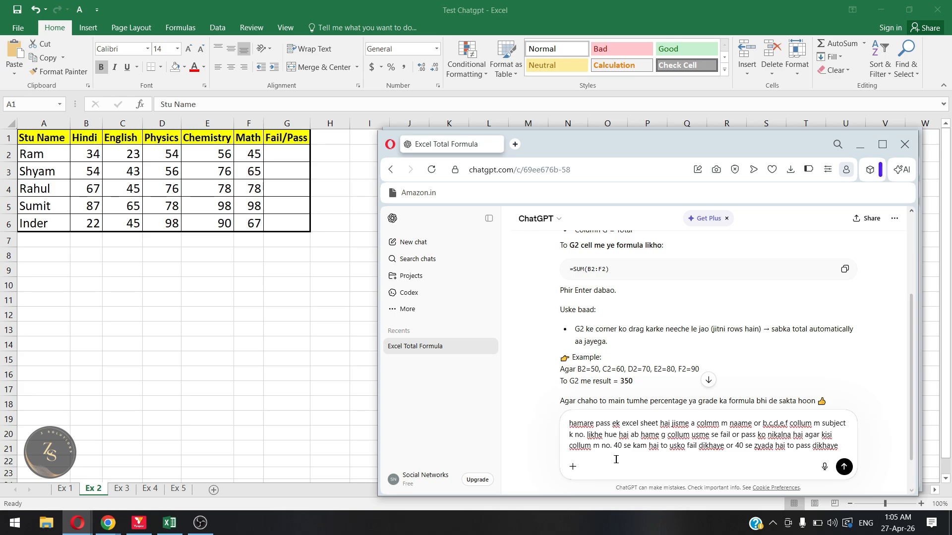
text(iska)
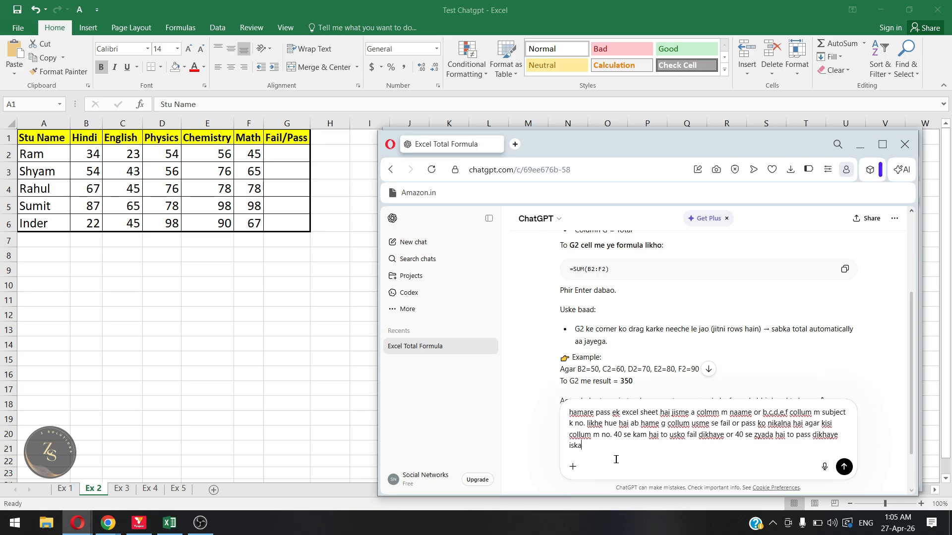
text( folr)
text(rmula batao)
key(Return)
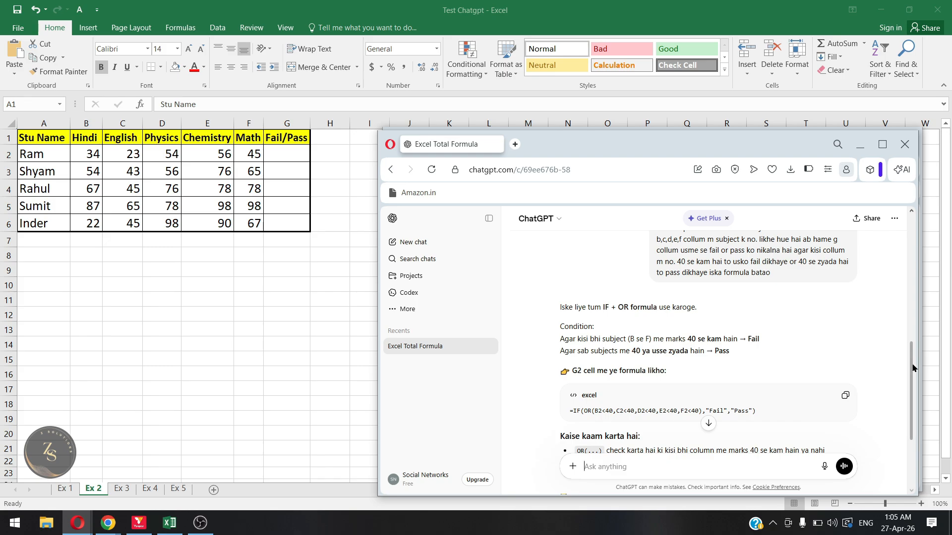
Copy ChatGPT's formula =IF(OR(B2<40,C2<40,D2<40,E2<40,F2<40),"Fail","Pass") and enter it in G2 of the Ex 2 sheet in Excel
drag(911, 365, 906, 409)
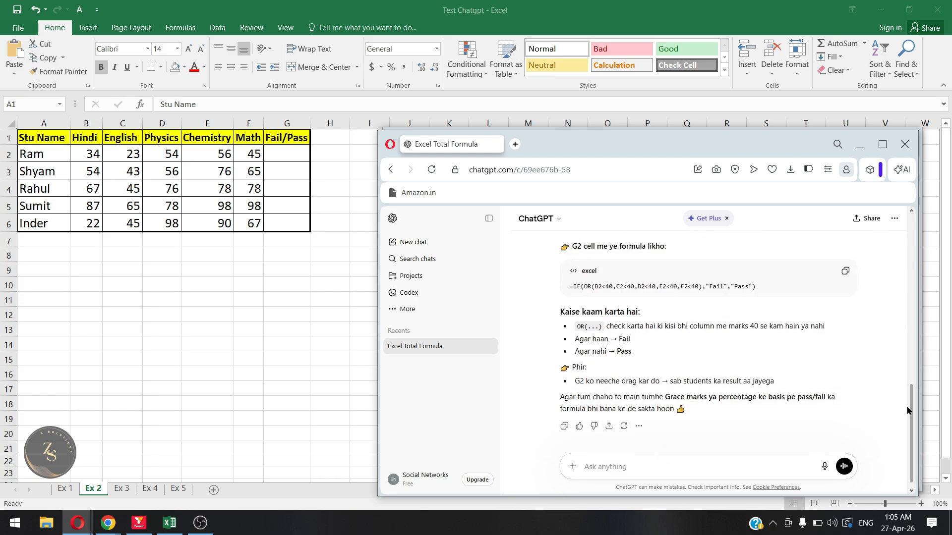
click(843, 272)
click(285, 149)
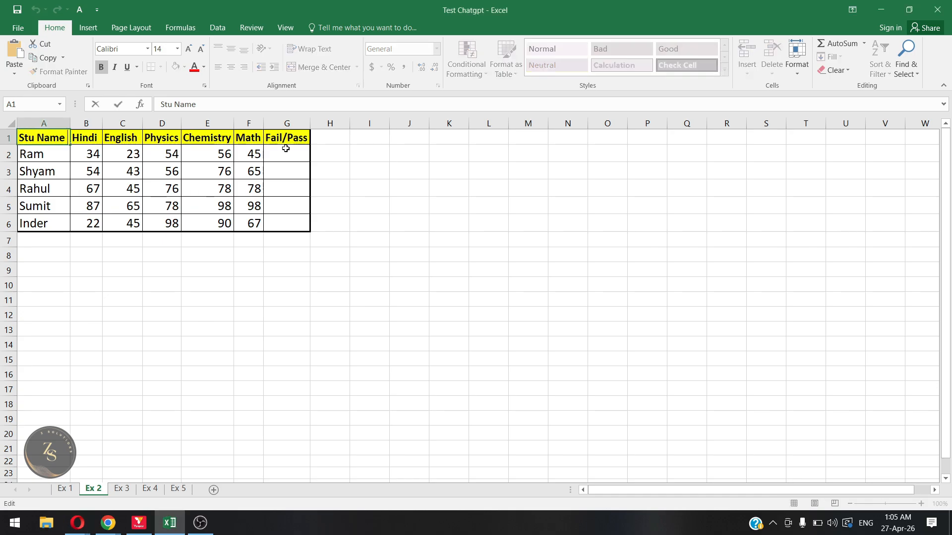
click(285, 148)
double_click(285, 148)
key(ctrl+v)
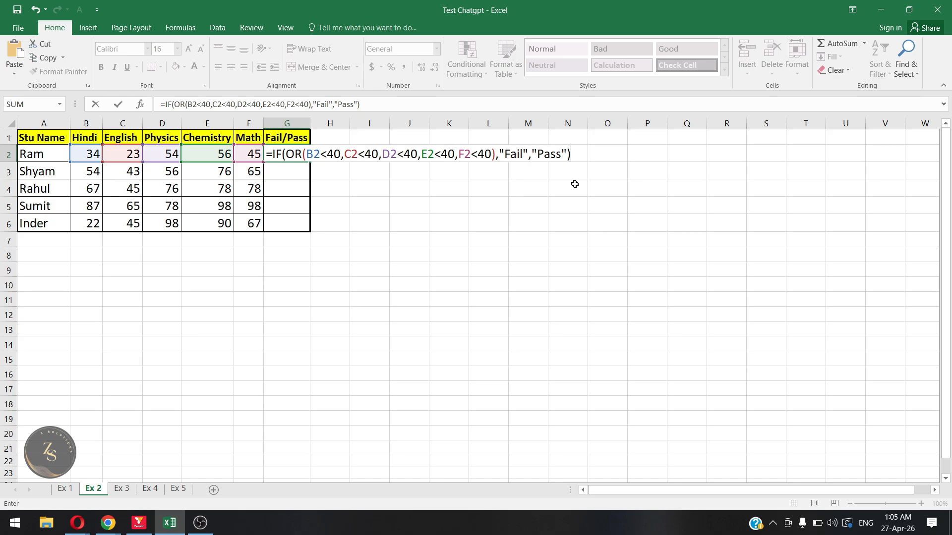
key(ctrl+Return)
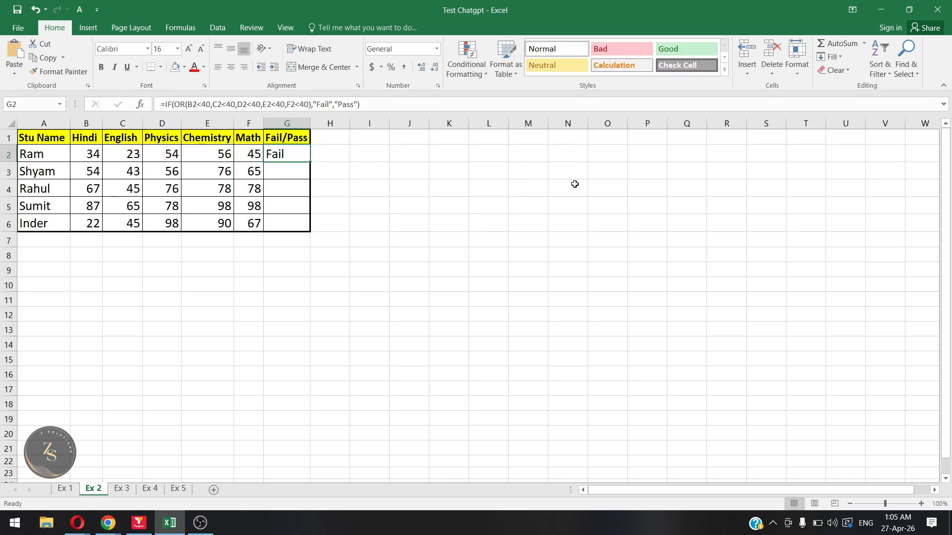
Fill the Fail/Pass formula from G2 down through G6
key(shift+Down)
key(shift+Down)
key(shift+Down)
key(shift+Down)
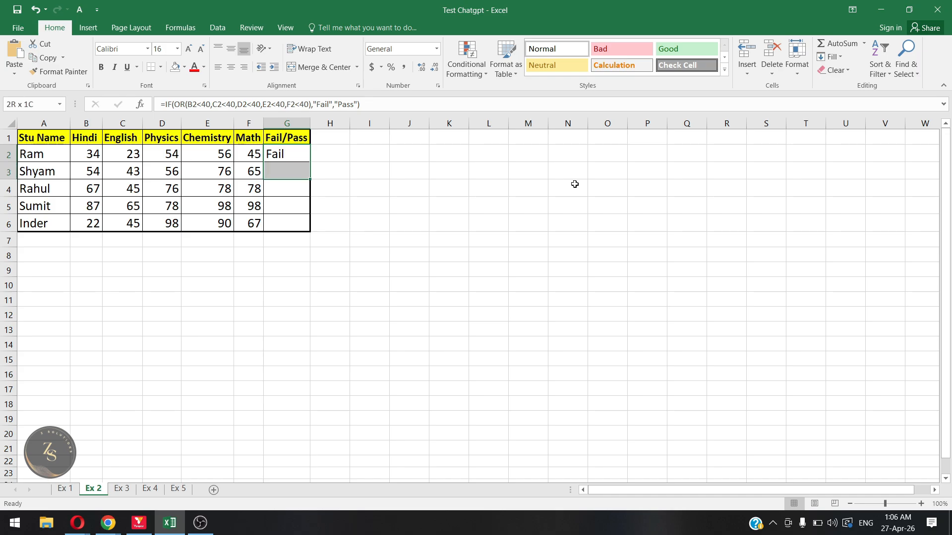
key(ctrl+d)
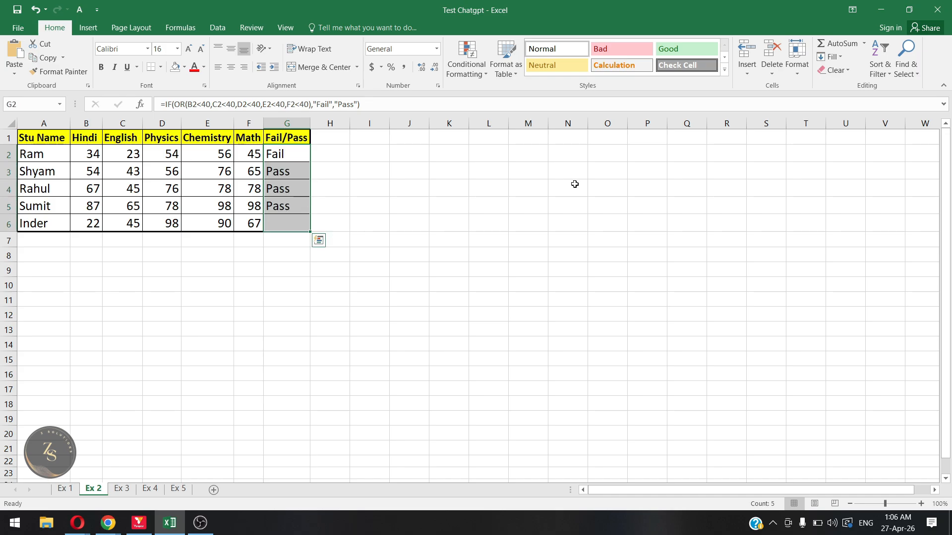
key(Down)
key(Down)
key(Down)
key(Down)
key(Down)
key(Down)
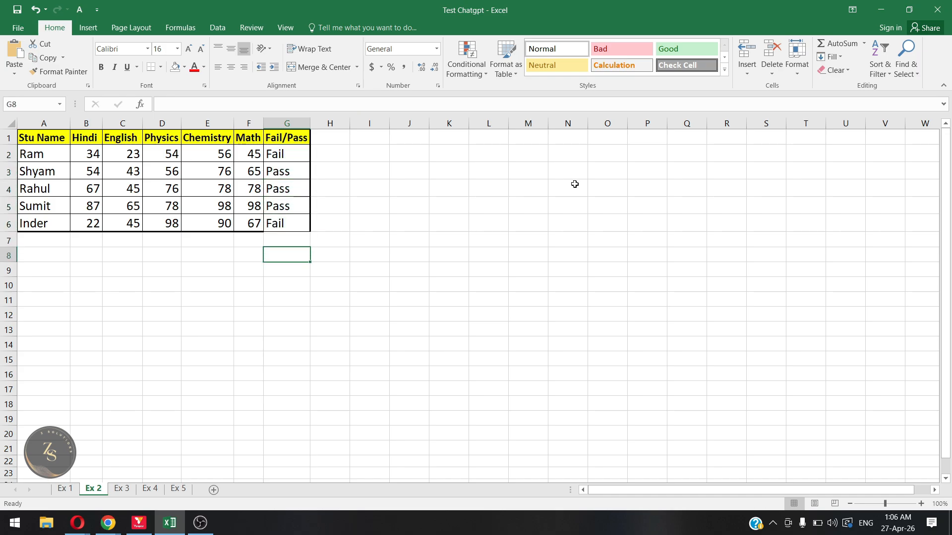
Check the first student's marks in row 2 against the Fail/Pass result in G2
key(Up)
key(Up)
key(Up)
key(Up)
key(Up)
key(Up)
key(Left)
key(Left)
key(Left)
key(Left)
key(Left)
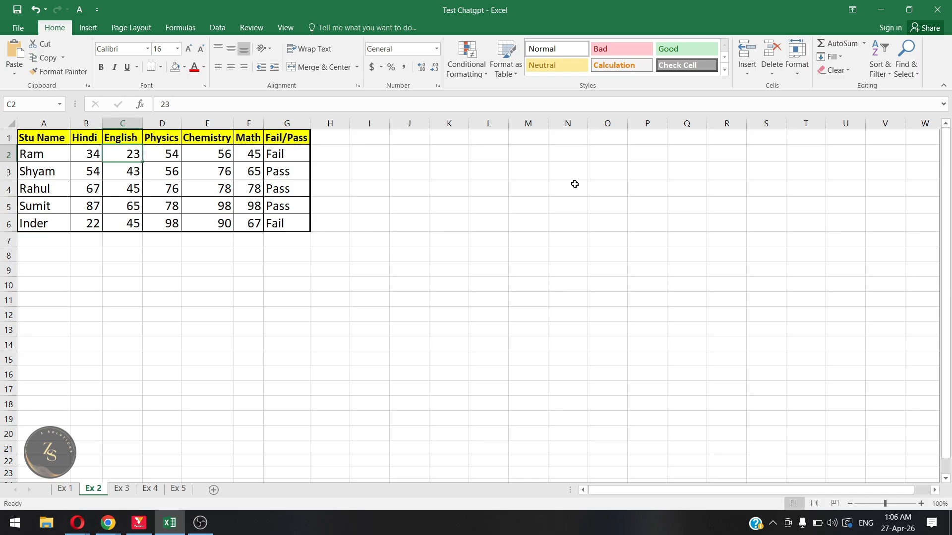
key(Right)
key(Right)
key(Right)
key(Right)
key(Right)
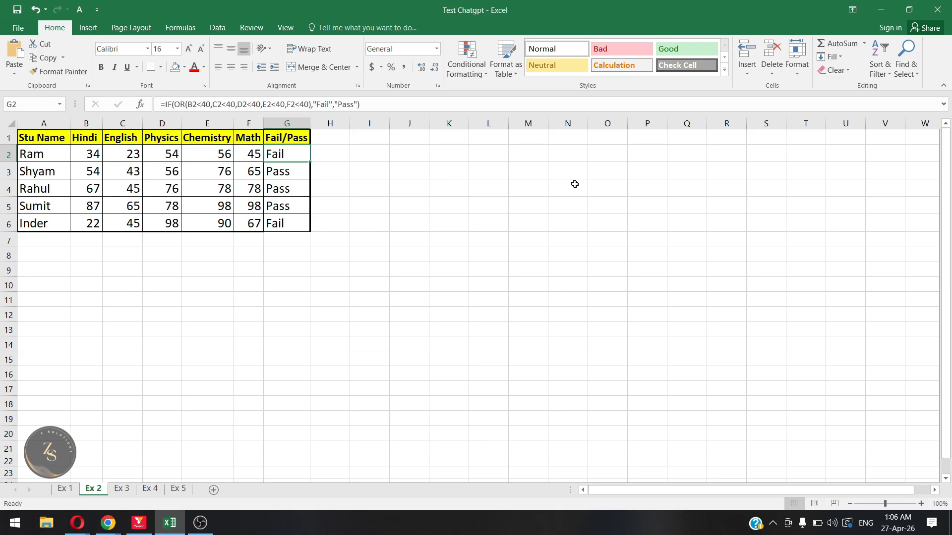
Compare the second student's marks in row 3 with the Fail/Pass result in G3
key(Down)
key(Left)
key(Left)
key(Left)
key(Left)
key(Right)
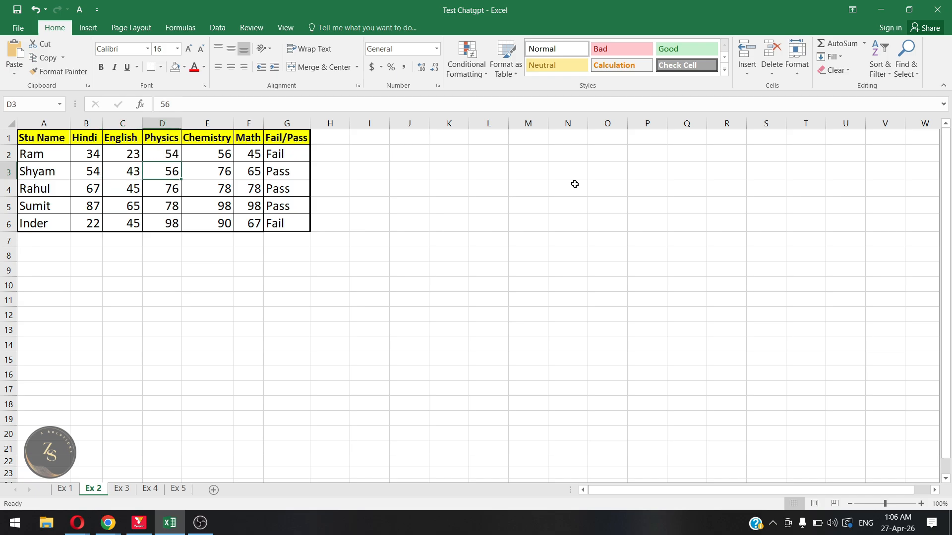
key(Right)
key(Right)
key(Right)
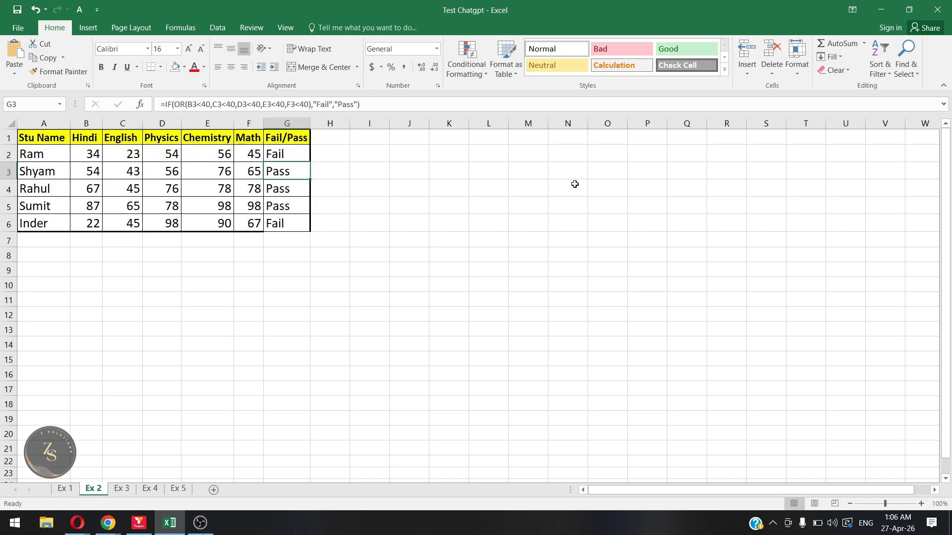
Review the marks in rows 4 to 6 and compare the last student's marks with the result in G6
key(Down)
key(Left)
key(Left)
key(Left)
key(Left)
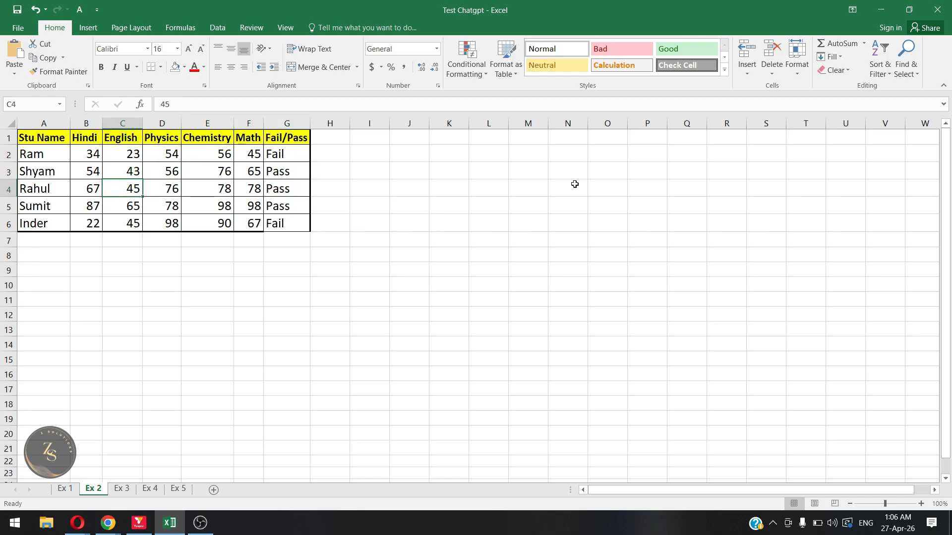
key(Down)
key(Down)
key(Left)
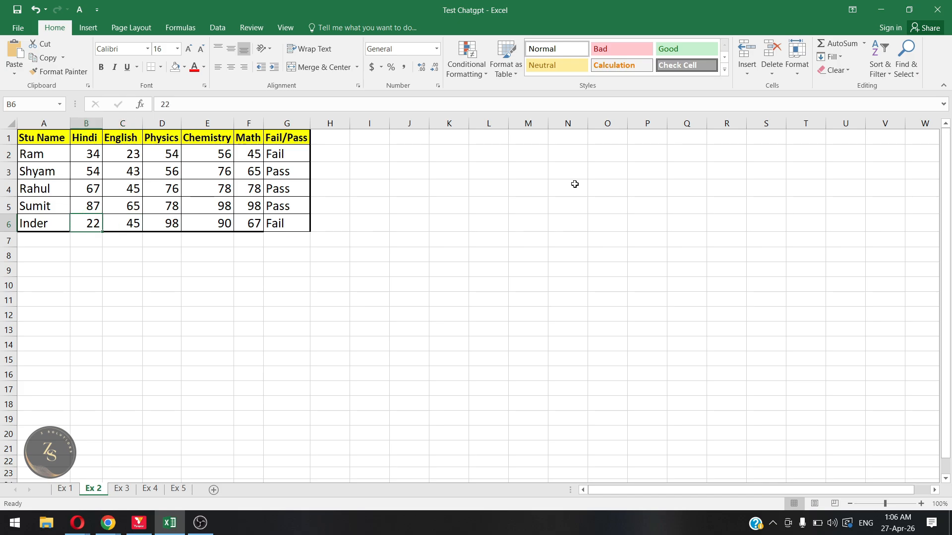
key(Right)
key(Right)
key(Right)
key(Right)
key(Right)
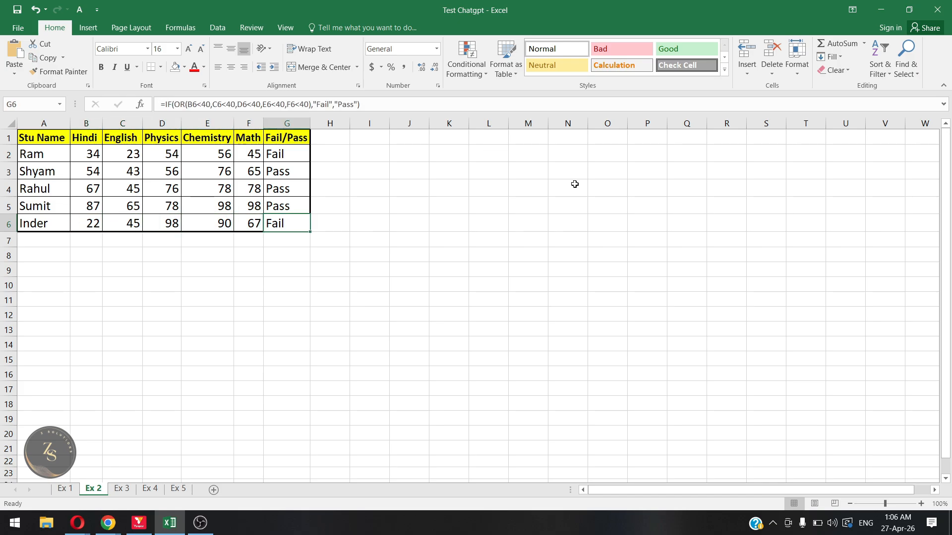
Switch to the Ex 3 worksheet
key(Down)
key(Down)
key(Down)
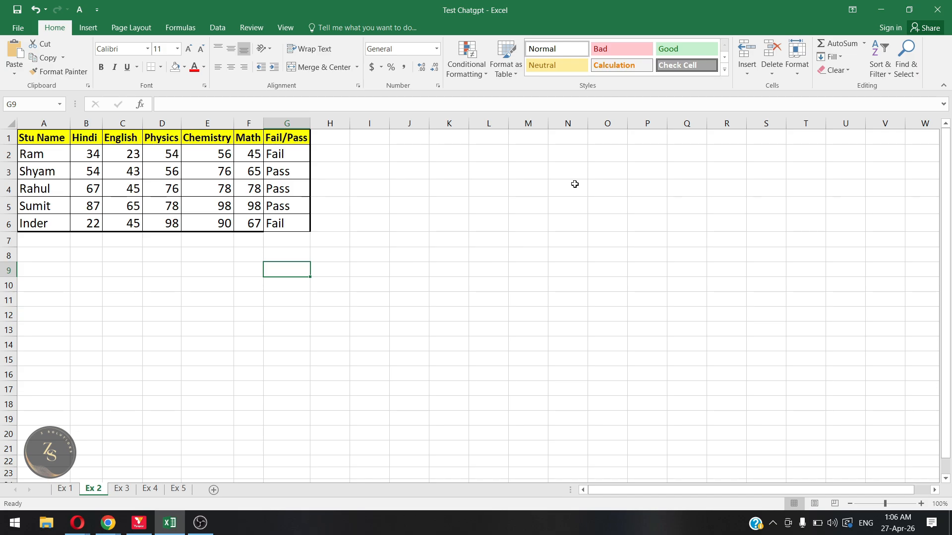
key(ctrl+Page_Down)
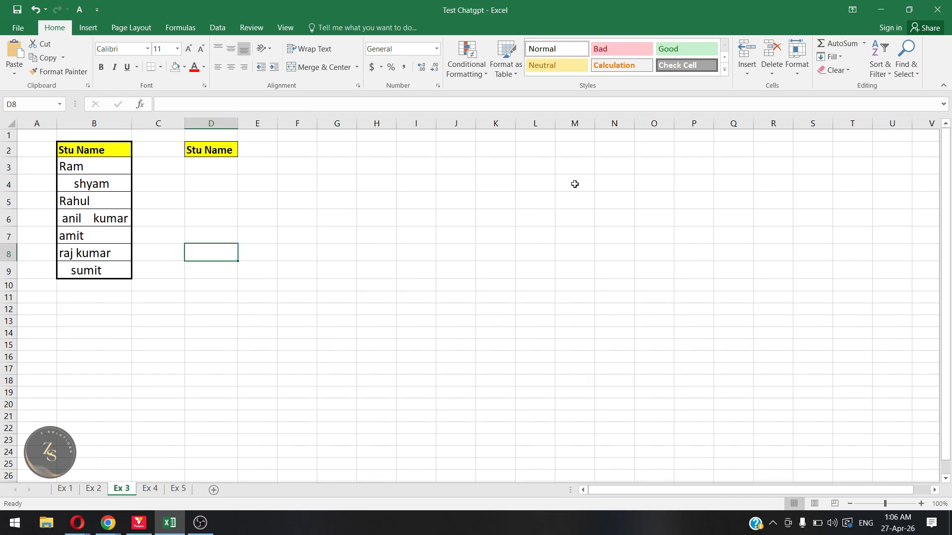
Examine the spacing and capitalization of the student names in B3 through B9 and the empty Stu Name column at D3
key(Up)
key(Up)
key(Up)
key(Up)
key(Up)
key(Left)
key(Left)
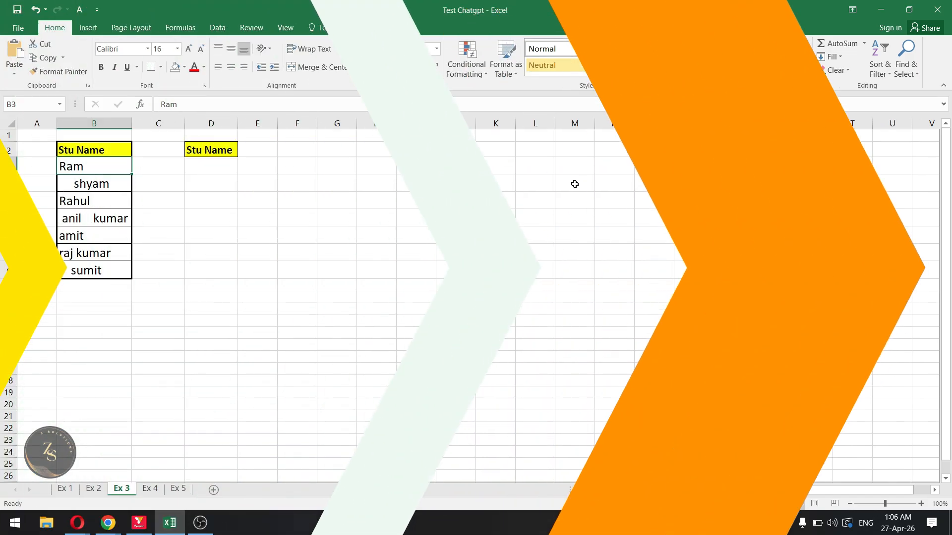
key(Down)
key(Down)
key(Down)
key(Down)
key(Down)
key(Down)
key(Down)
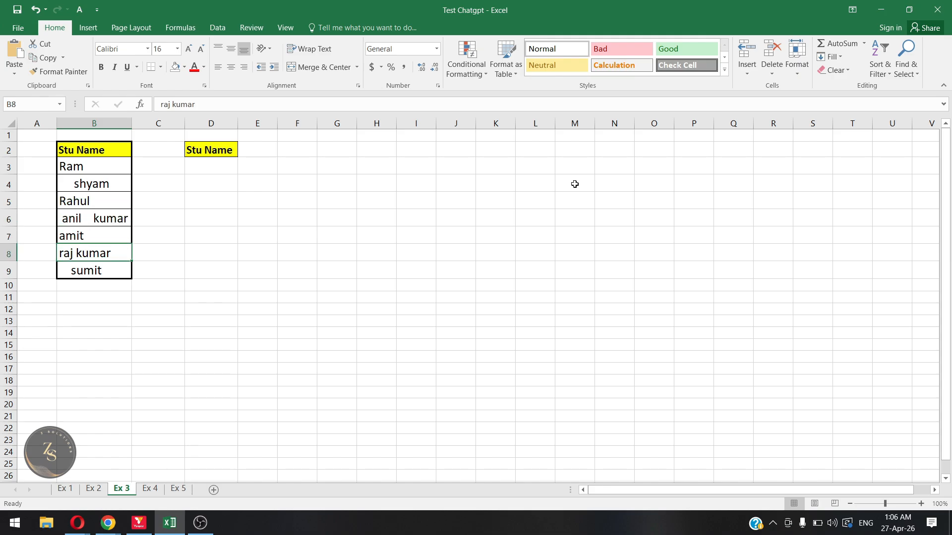
key(Up)
key(Up)
key(Up)
key(Up)
key(Up)
key(Up)
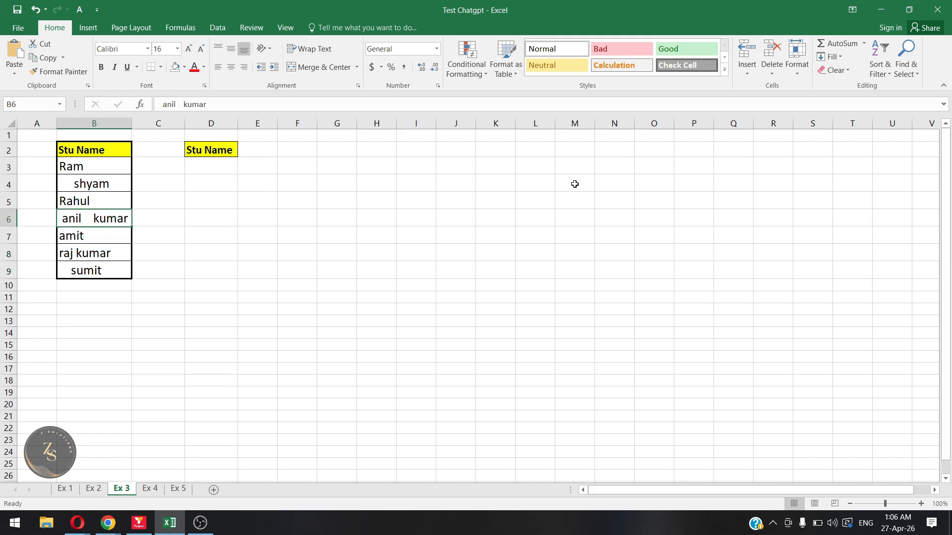
key(Up)
key(Right)
key(Right)
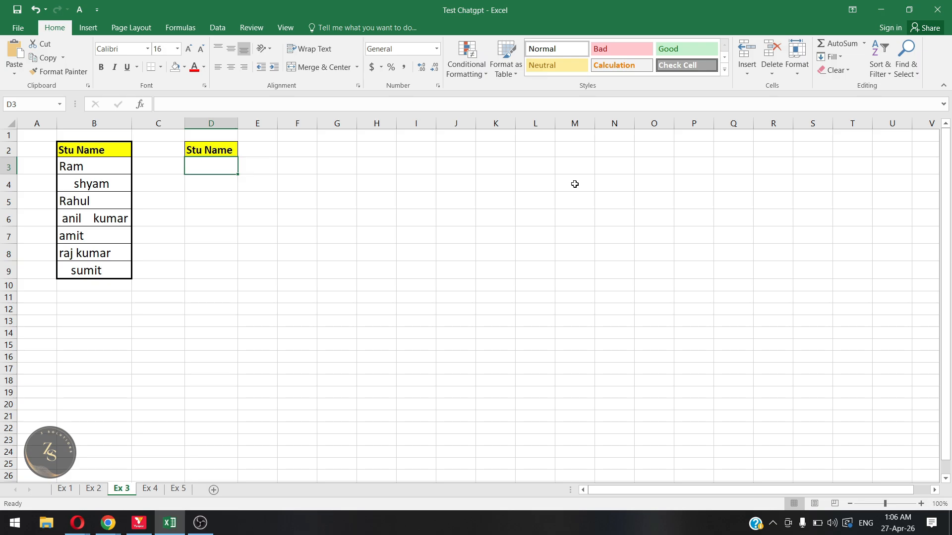
Switch to ChatGPT and ask for an Excel formula that capitalizes each name's starting letter, lowercases the rest, and puts all names on one side
key(alt+Tab)
click(609, 465)
text(hamar)
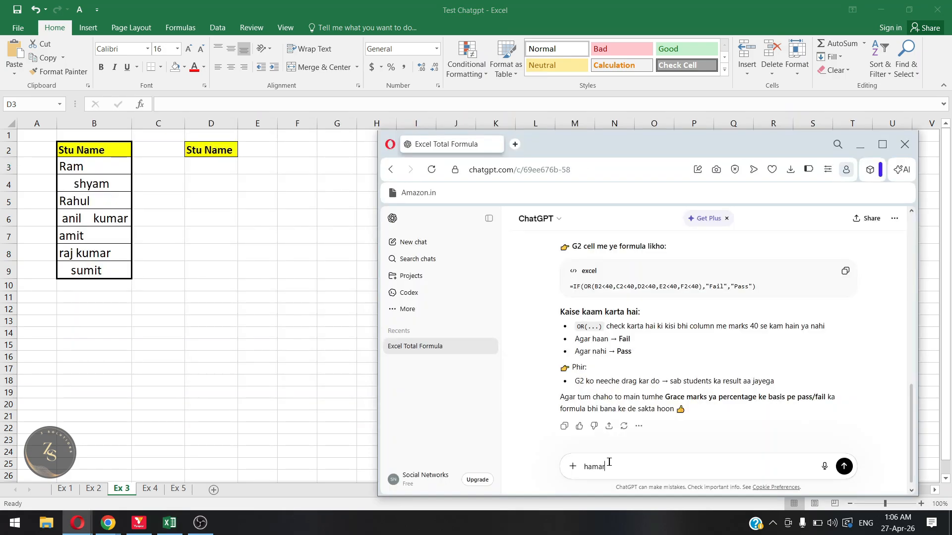
text(i excel sheet m kuch naam likhe hue hai jo ki chote bade aksh)
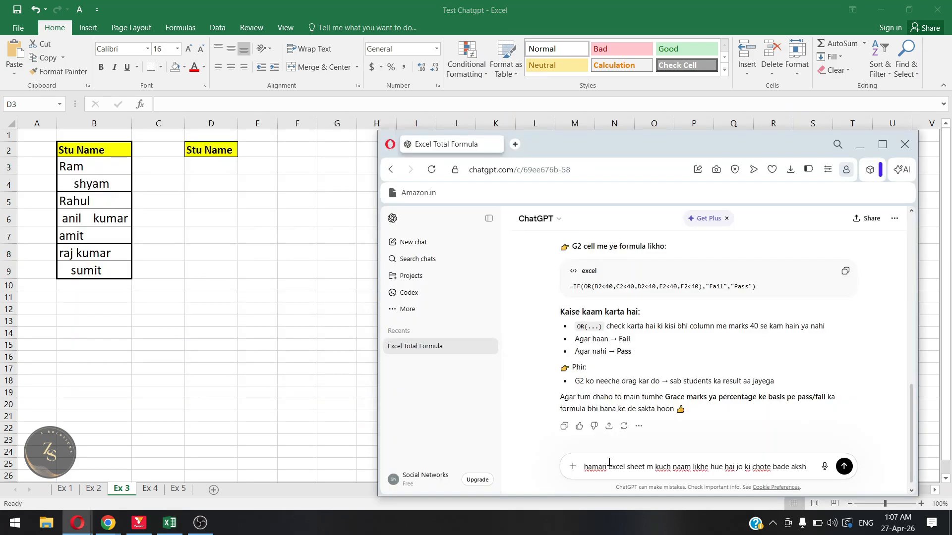
text(ar m lkhe hue hai ab hum isko starting word cap)
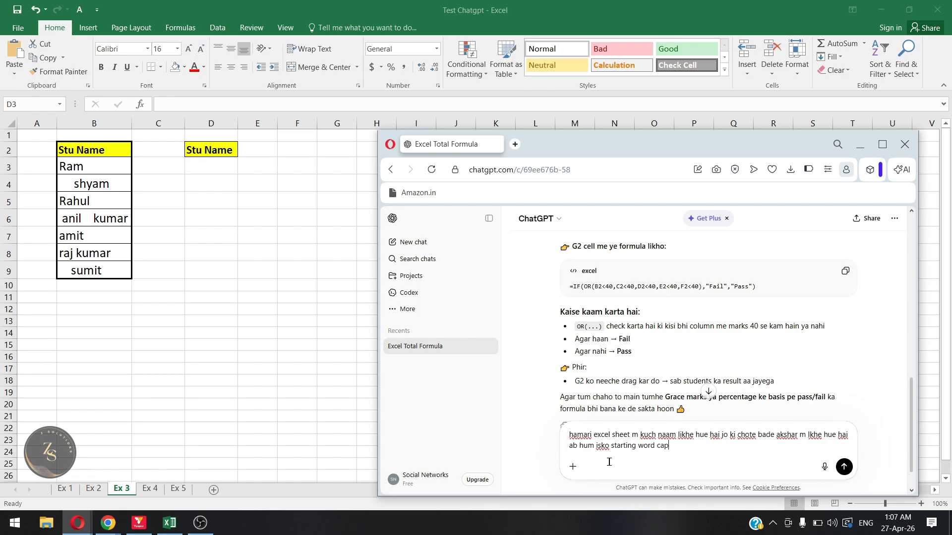
text(ital baki k sabhi akshar cho)
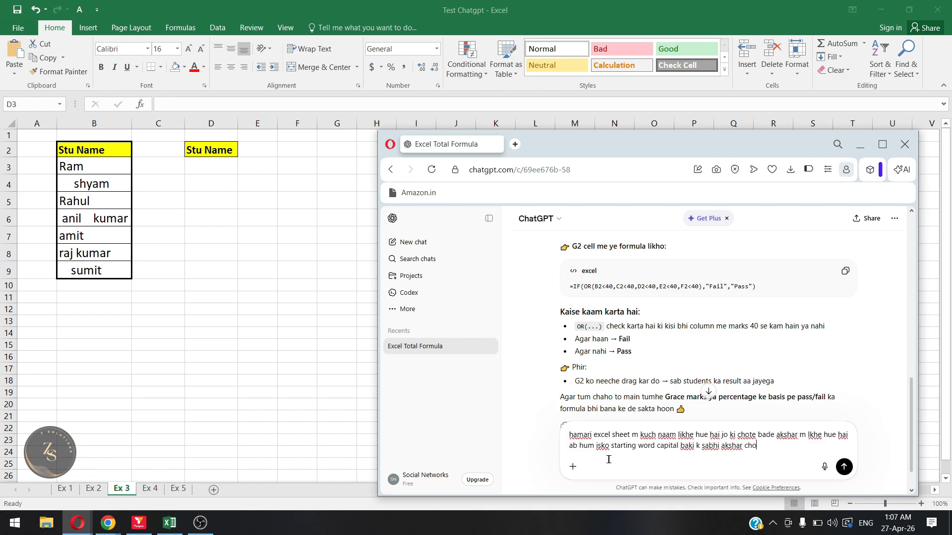
text(ta likhna hai or sabhi ek side m likhe hue ho iska )
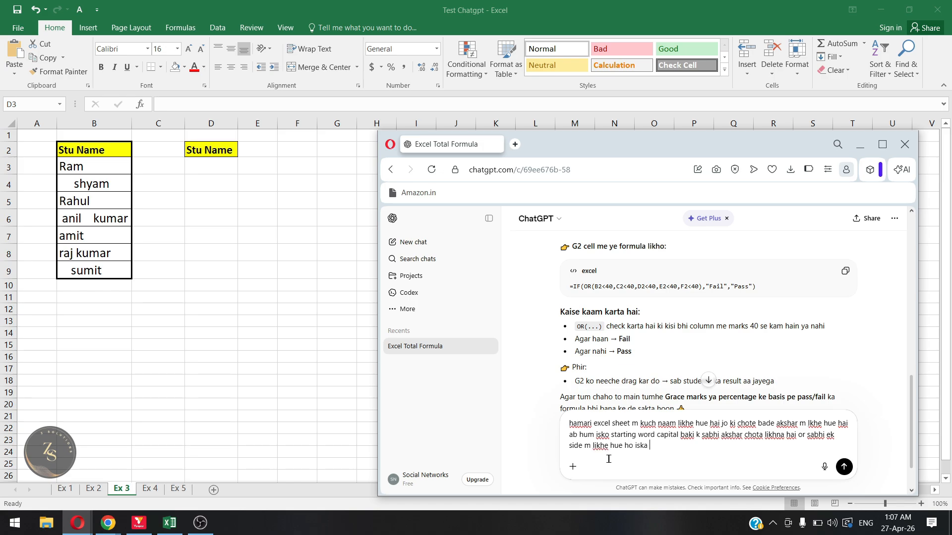
text(formula do)
key(Return)
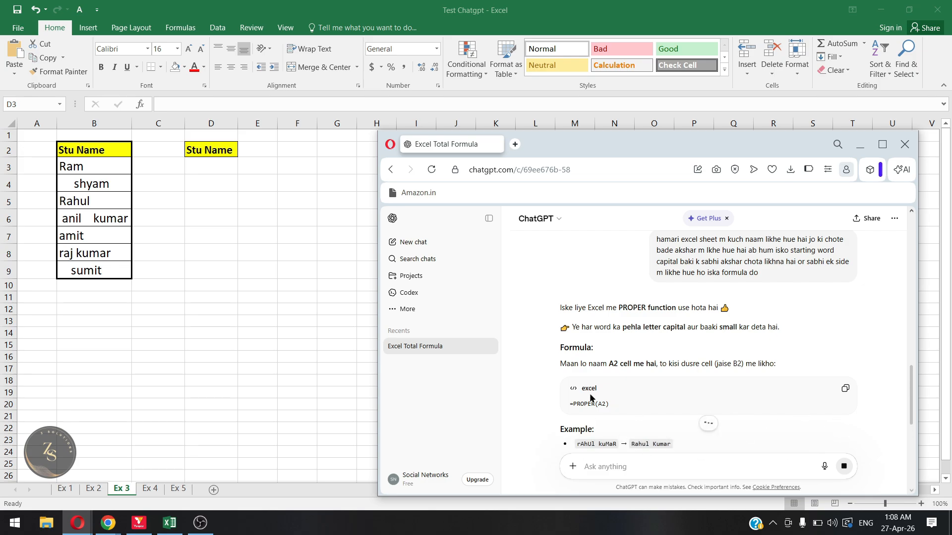
Copy the suggested formula =PROPER(A2) from ChatGPT into cell D3 of the Ex 3 worksheet in Excel
click(844, 389)
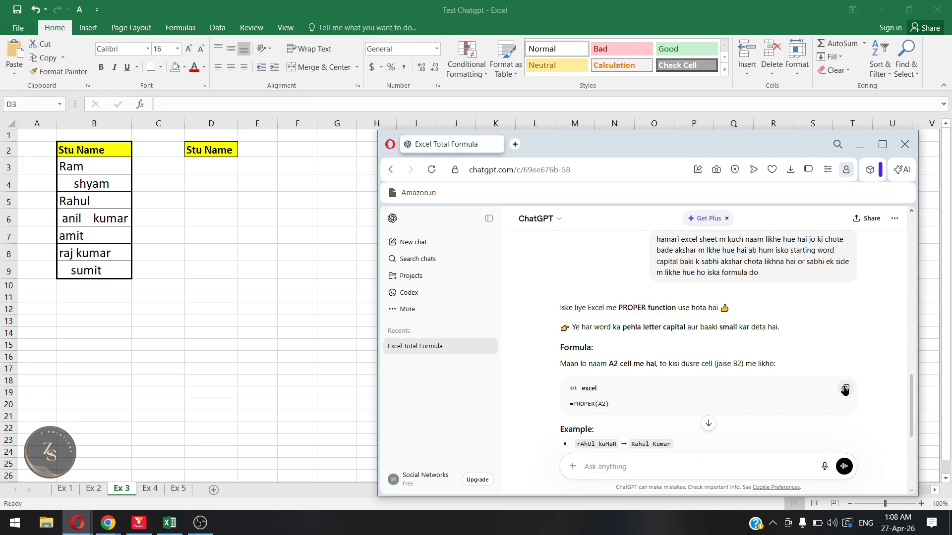
double_click(213, 165)
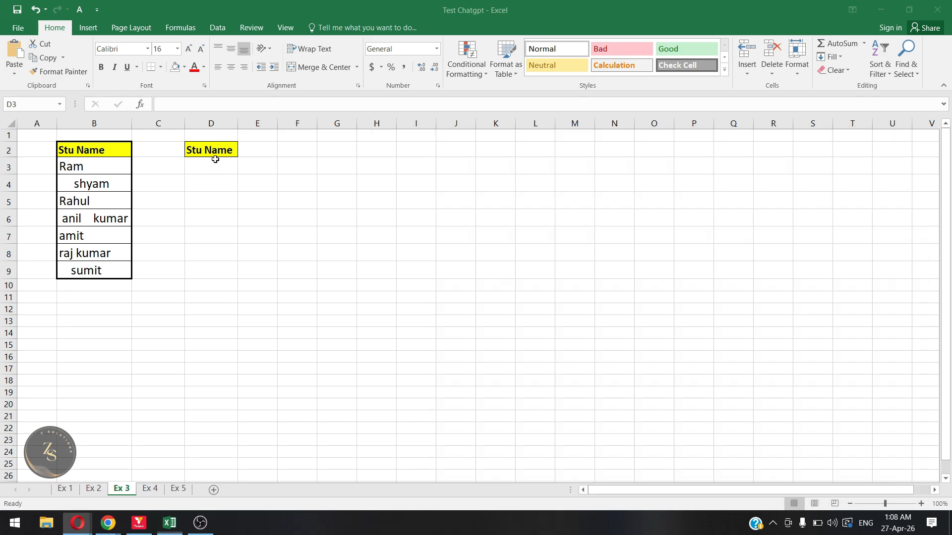
key(ctrl+v)
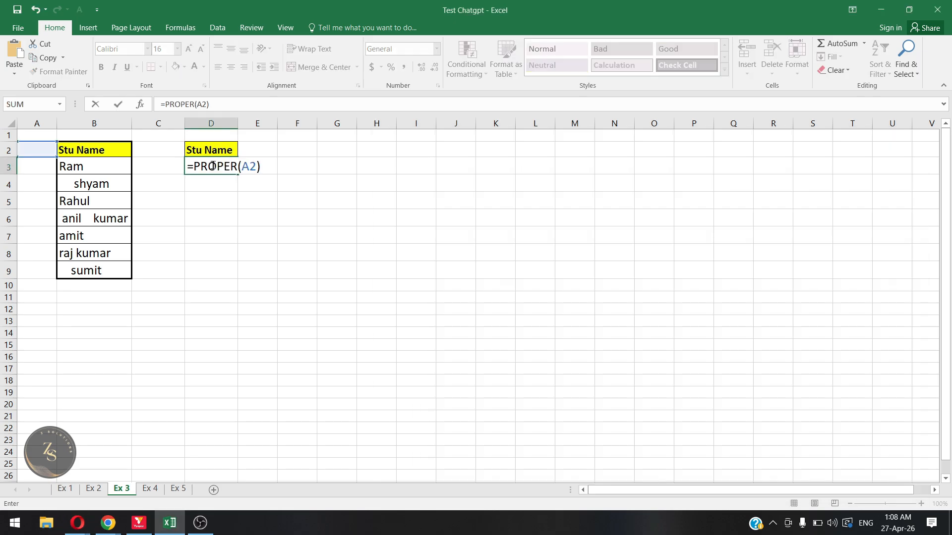
key(Return)
Change the cell reference in D3's PROPER formula to B3
click(213, 165)
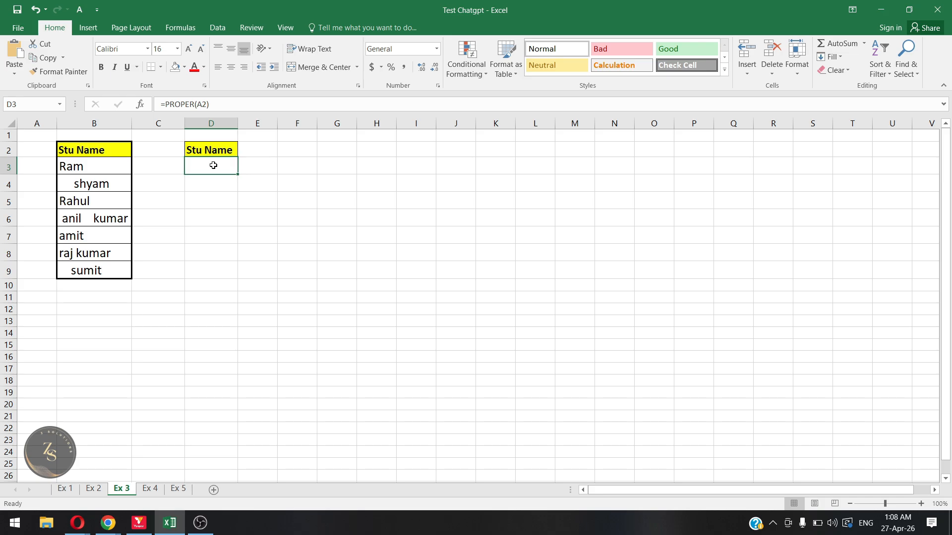
double_click(213, 165)
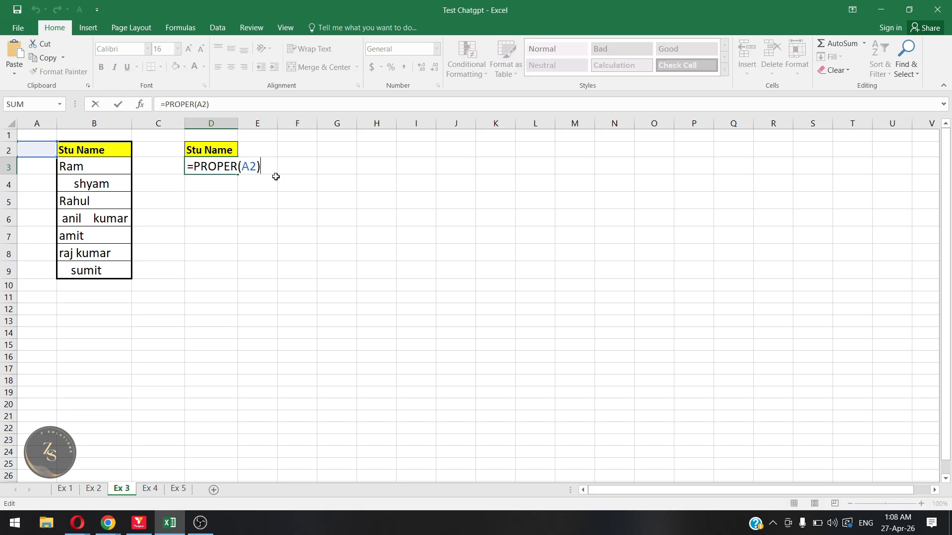
drag(256, 167, 241, 167)
key(Right)
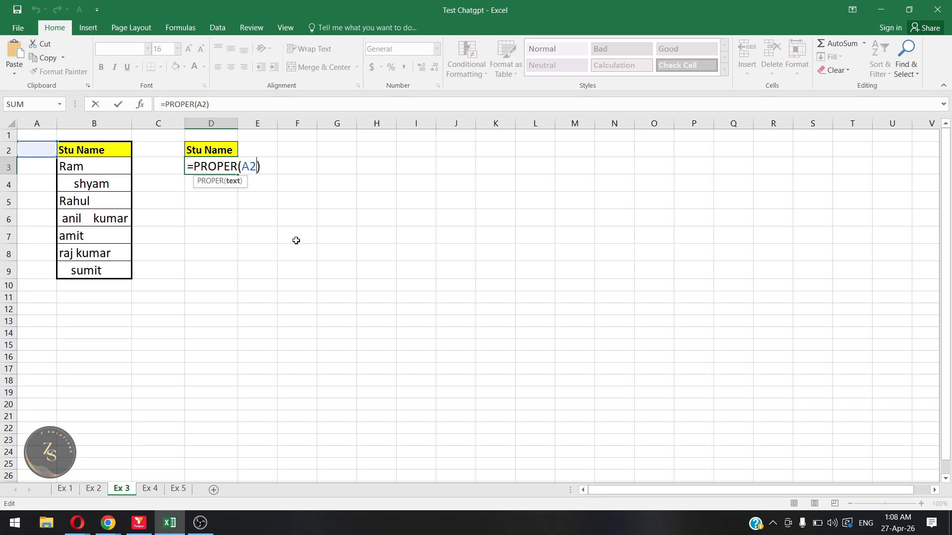
key(BackSpace)
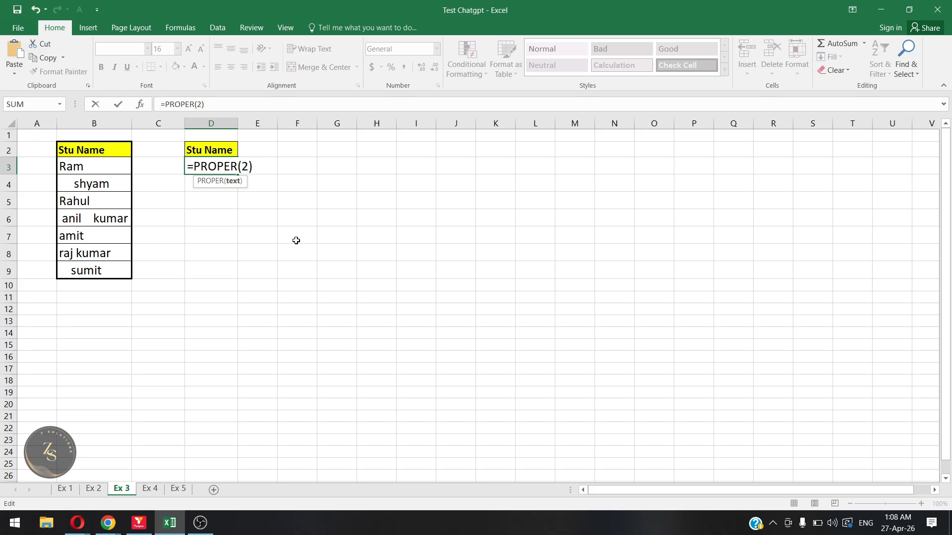
text(b)
key(Delete)
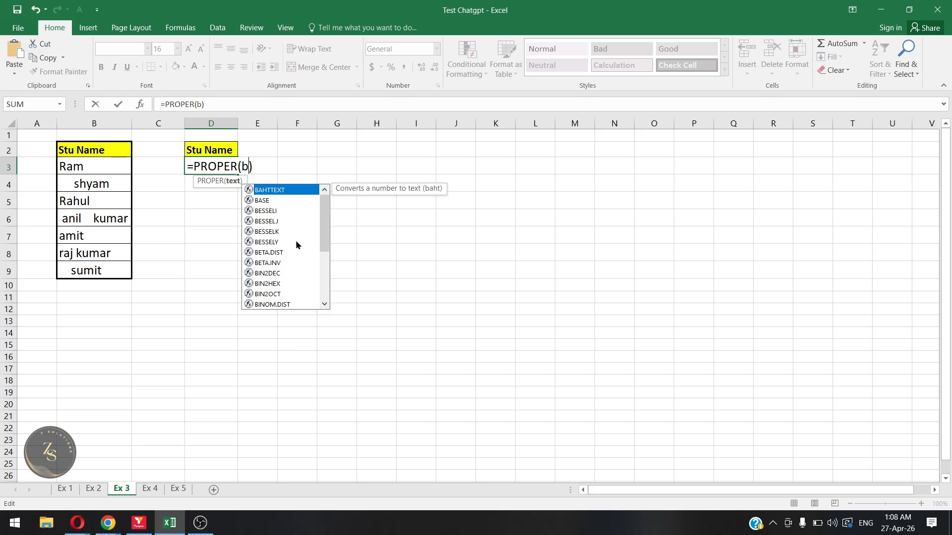
text(3)
key(ctrl+Return)
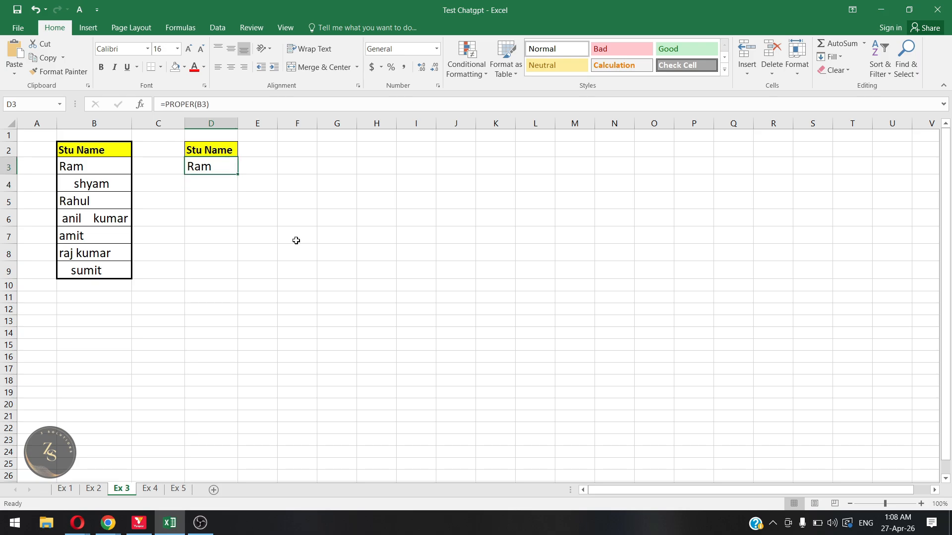
Fill the PROPER formula from D3 down through D9 and select the resulting names for review
key(shift+Down)
key(shift+Down)
key(shift+Down)
key(shift+Down)
key(shift+Down)
key(shift+Down)
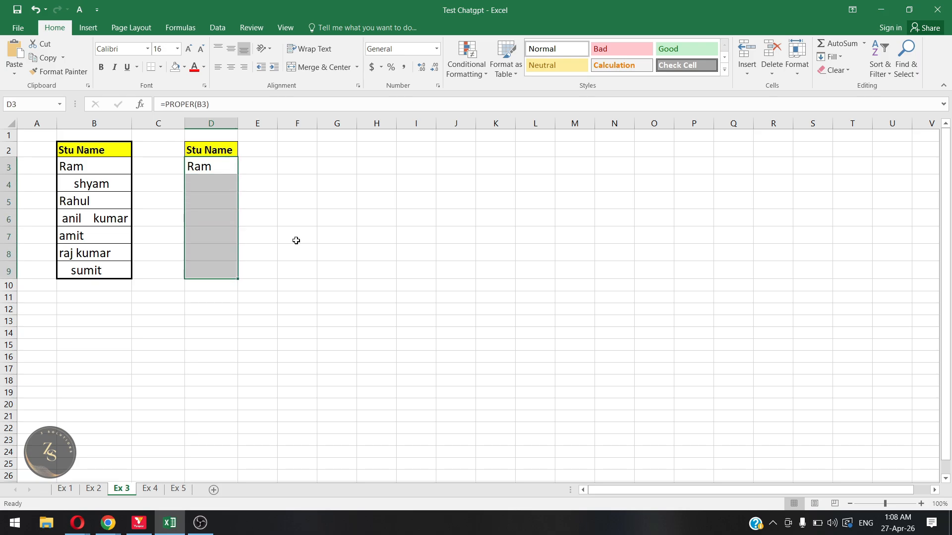
key(ctrl+d)
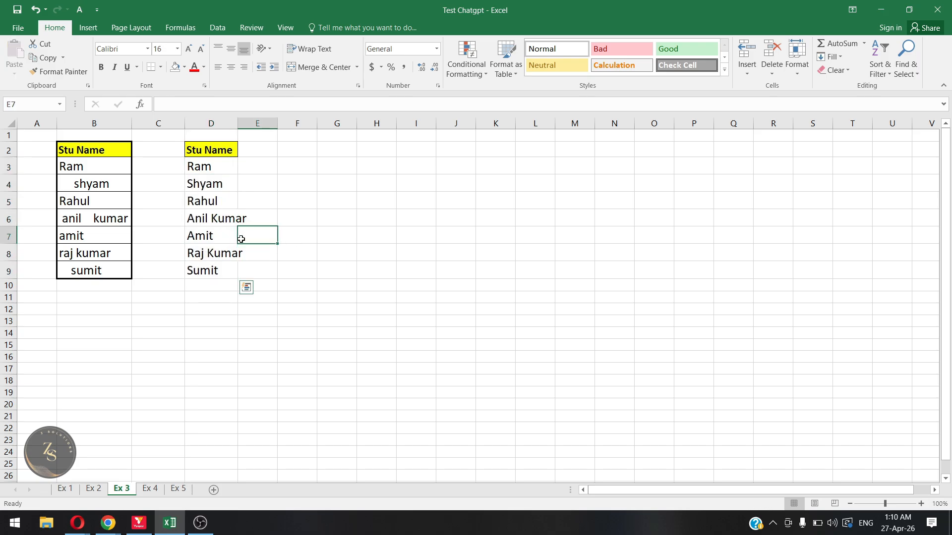
click(220, 171)
drag(221, 170, 221, 272)
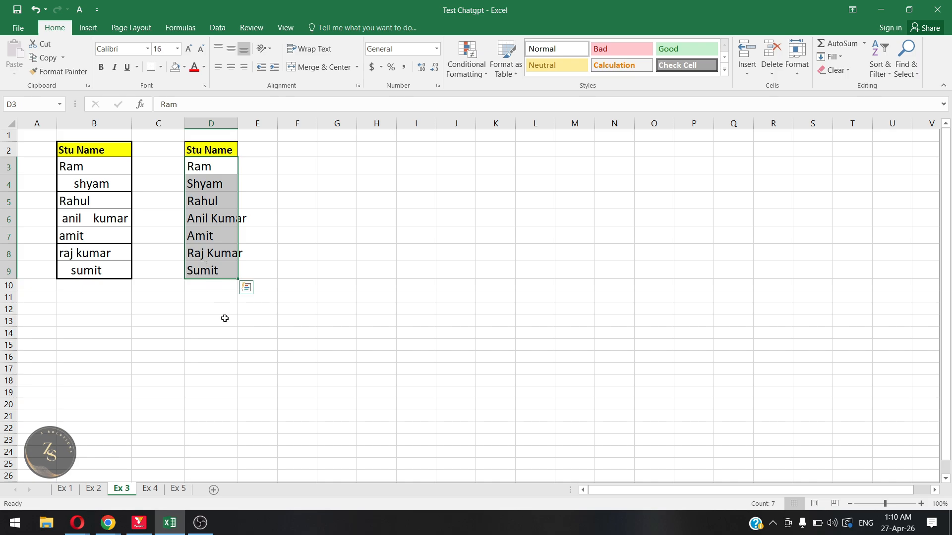
Go to the Ex 4 worksheet and look through the first student's marks in row 2 up to the Grade column
key(ctrl+Page_Down)
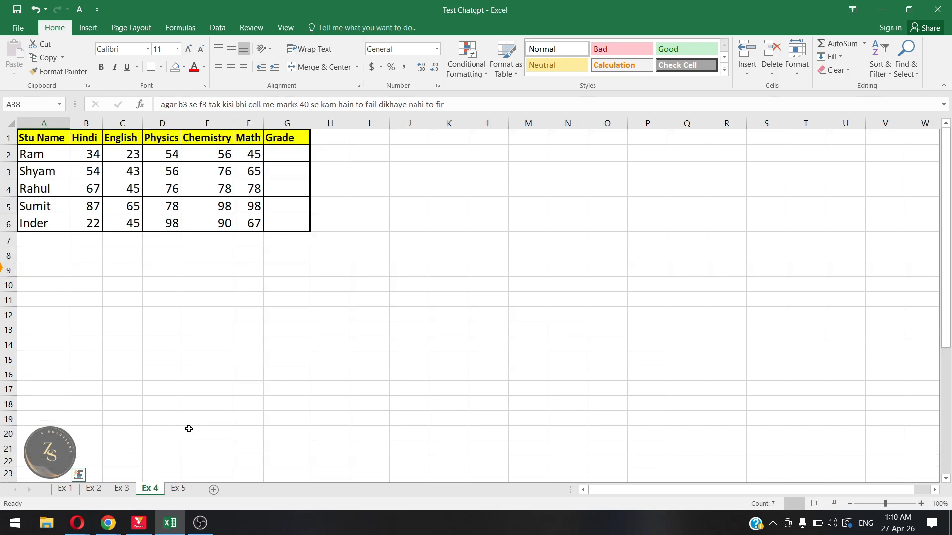
key(Right)
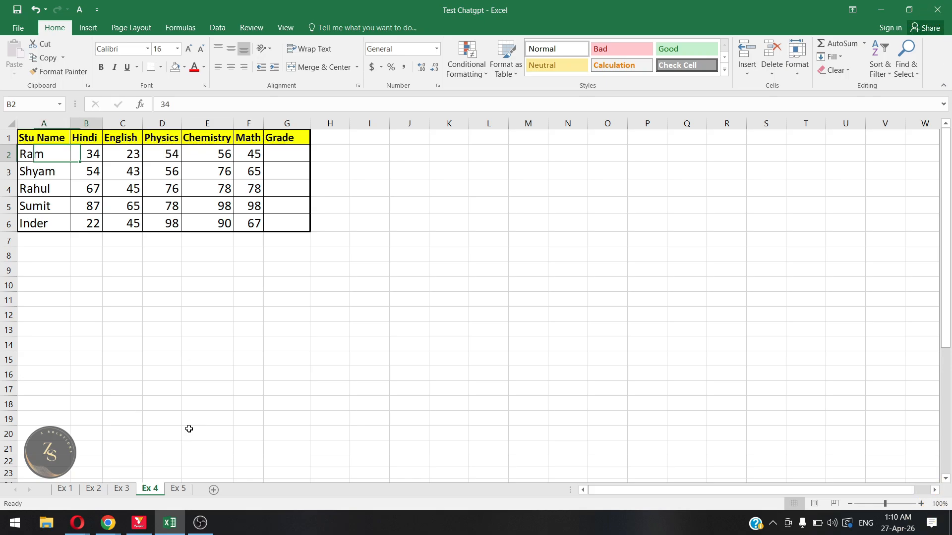
key(Right)
key(Right)
key(Right)
key(Right)
key(Right)
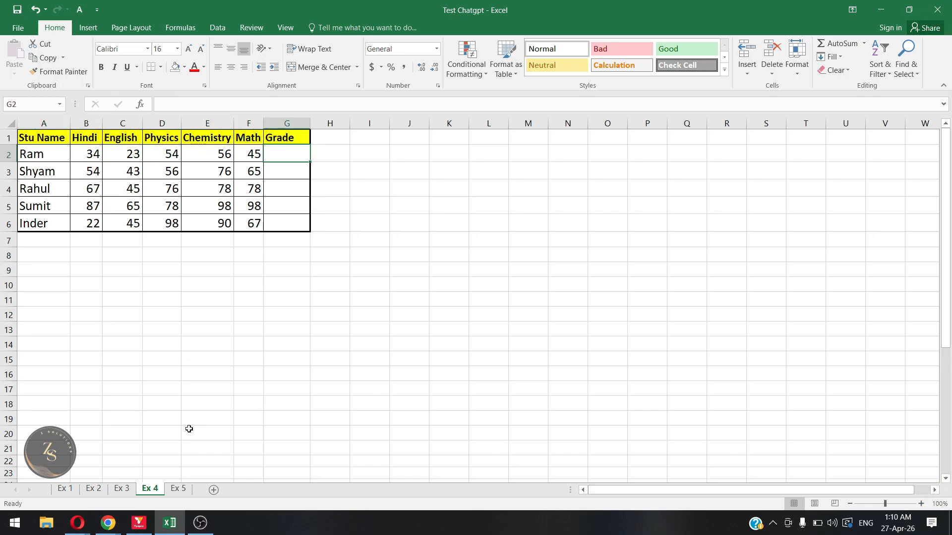
key(Down)
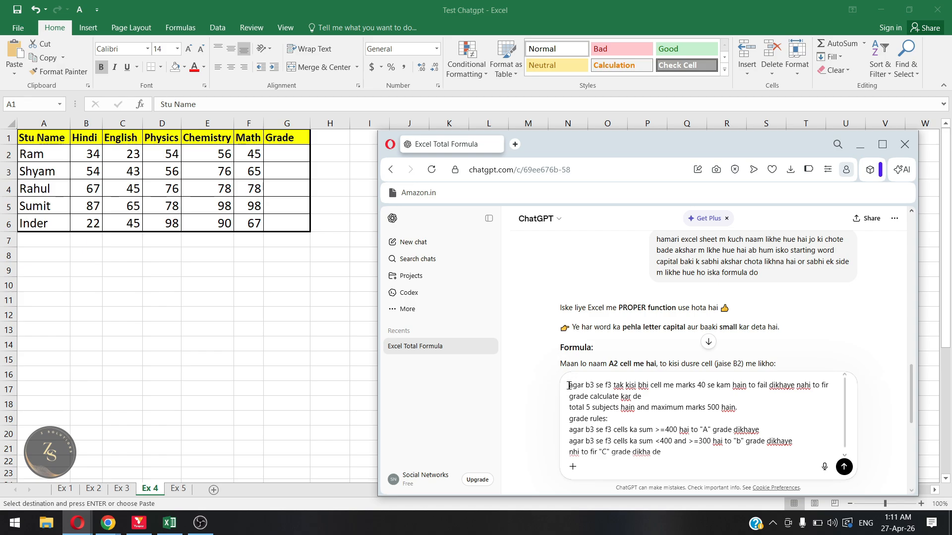
Ask ChatGPT for a grade formula for B3:F3: Fail if any mark is below 40, otherwise A for sum >=400, B for >=300, else C
drag(569, 385, 612, 385)
click(635, 386)
key(Return)
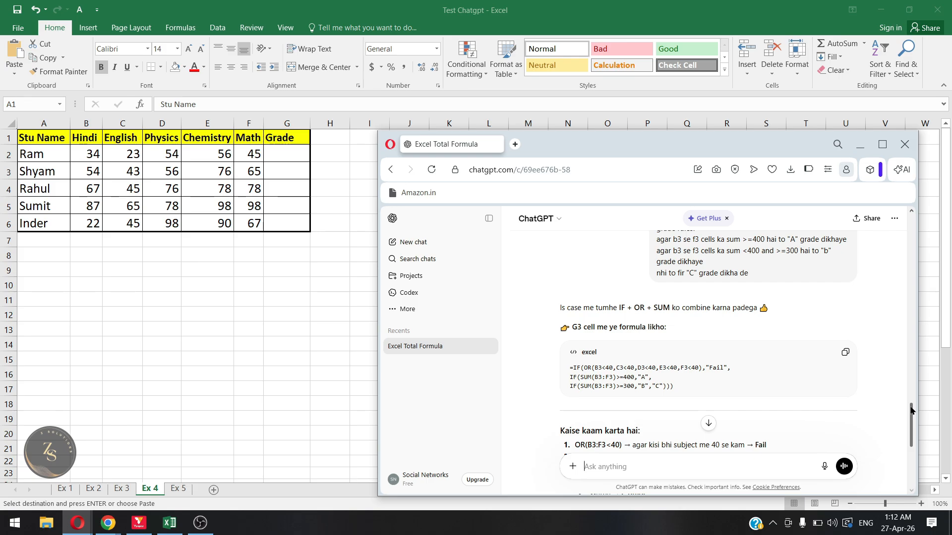
mouse_move(910, 410)
mouse_down()
mouse_move(911, 436)
mouse_move(910, 419)
mouse_up()
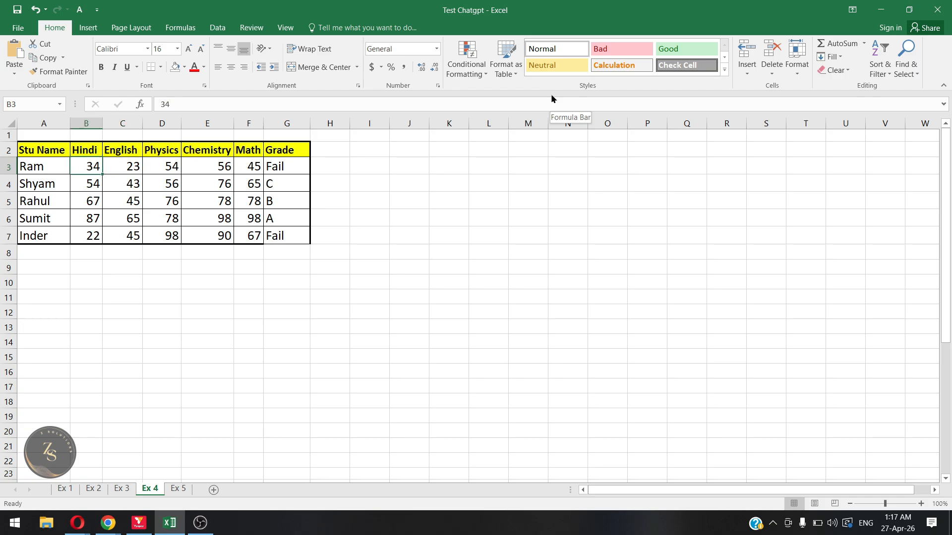
Check the first student's marks in B3 through F3 against the grade in G3
key(shift+Right)
key(shift+Right)
key(shift+Right)
key(shift+Right)
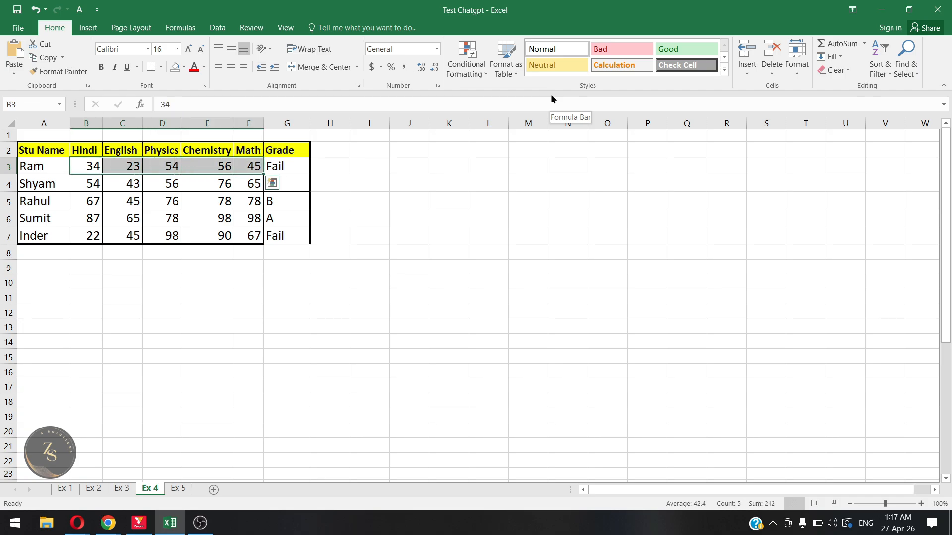
Compare the sum of the marks in B6 through F6 with the grade in G6
key(Down)
key(Down)
key(Down)
key(shift+Right)
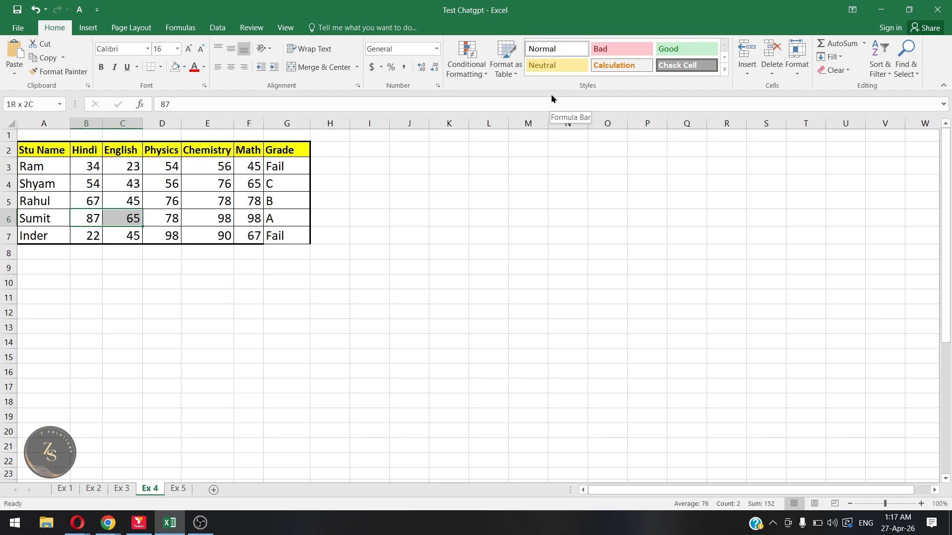
key(shift+Right)
key(shift+Right)
key(shift+Right)
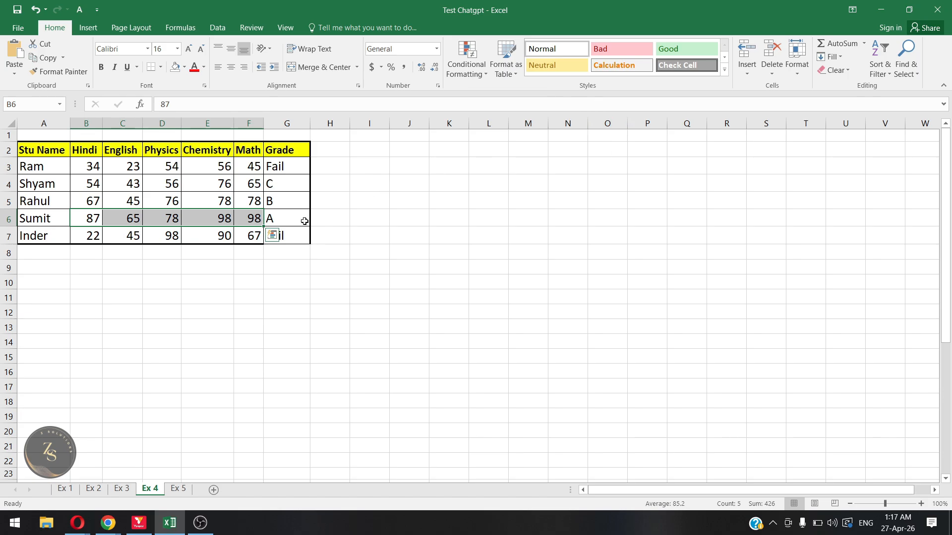
Go back to row 3 and recheck the marks in B3 through F3 against the Grade column
key(Up)
key(Up)
key(Up)
key(shift+Right)
key(shift+Right)
key(shift+Right)
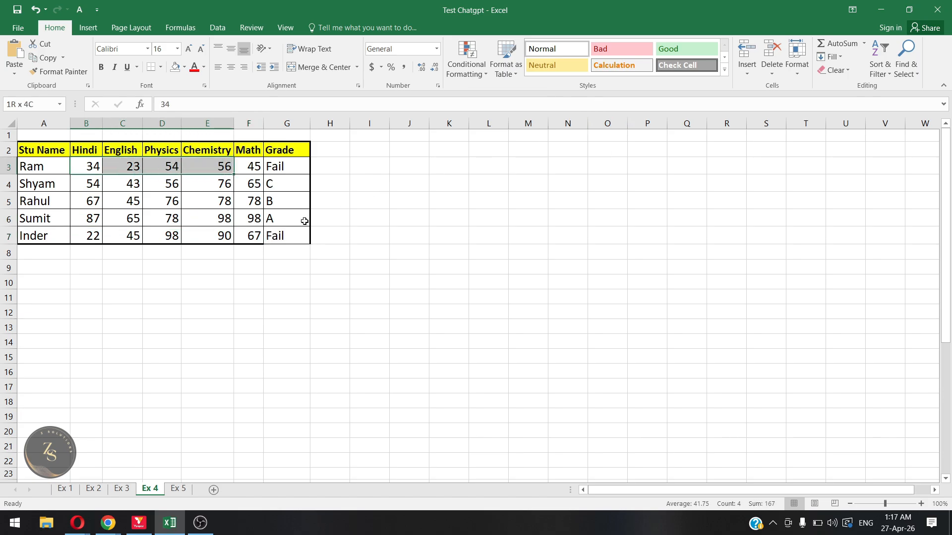
key(shift+Right)
key(Down)
key(Up)
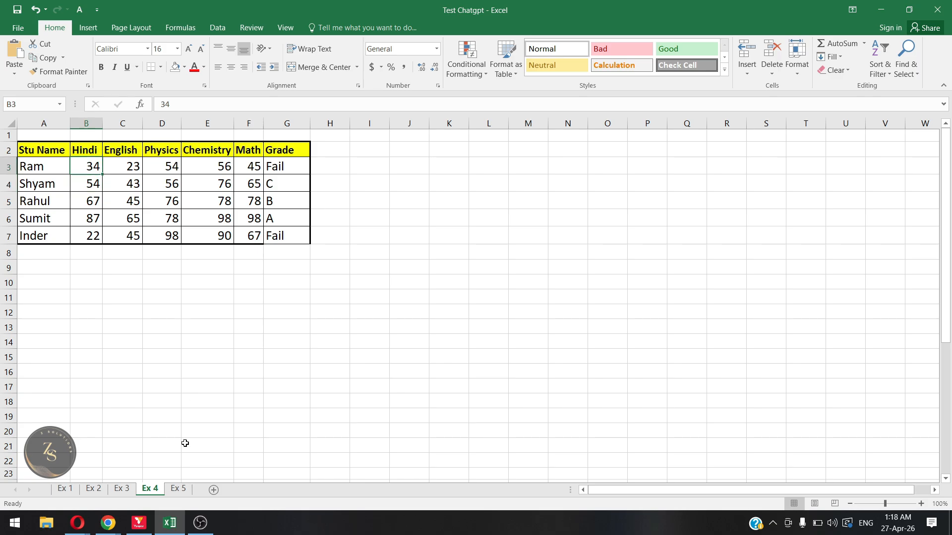
Open the Ex 5 sheet and review the Product ID and Product columns of the sales table
click(178, 489)
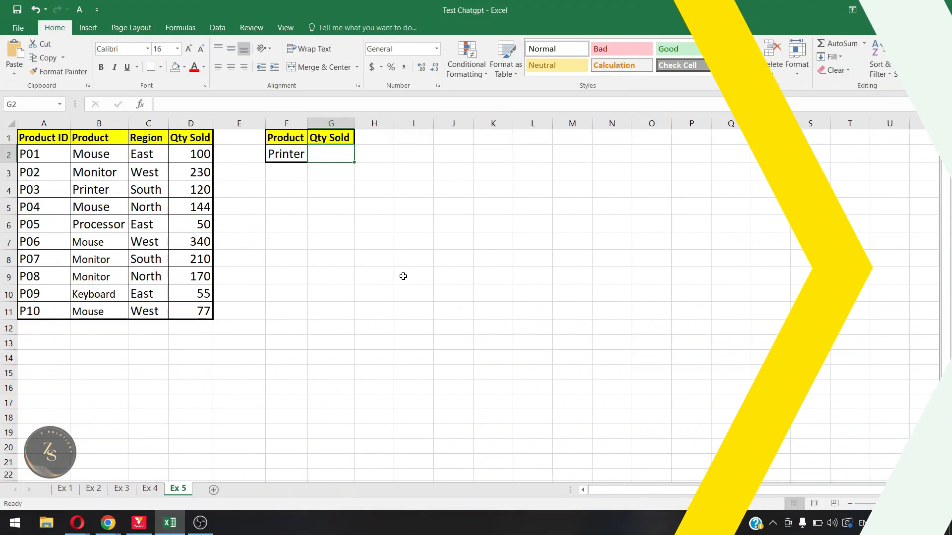
key(Left)
key(Left)
key(Left)
key(Left)
key(Left)
key(Left)
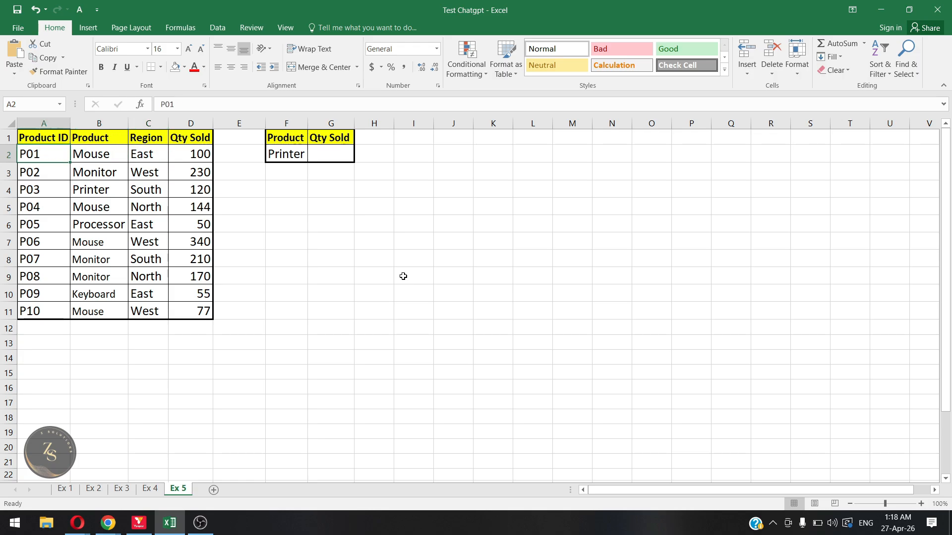
key(Right)
key(Down)
key(Down)
key(Down)
key(Down)
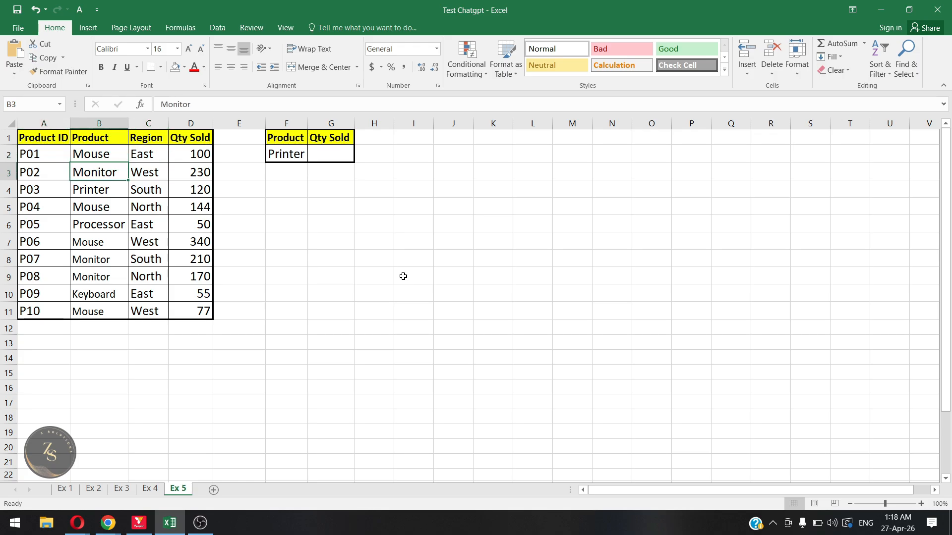
key(Down)
key(Down)
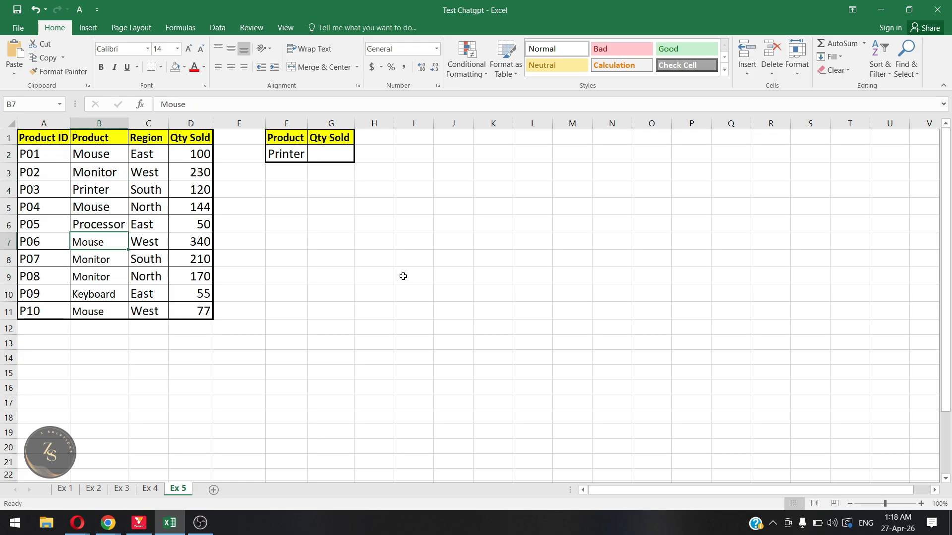
Review the Qty Sold column and the separate Product and Qty Sold lookup cells in columns F and G
key(Right)
key(Right)
key(Up)
key(Up)
key(Up)
key(Up)
key(Up)
key(Up)
key(Up)
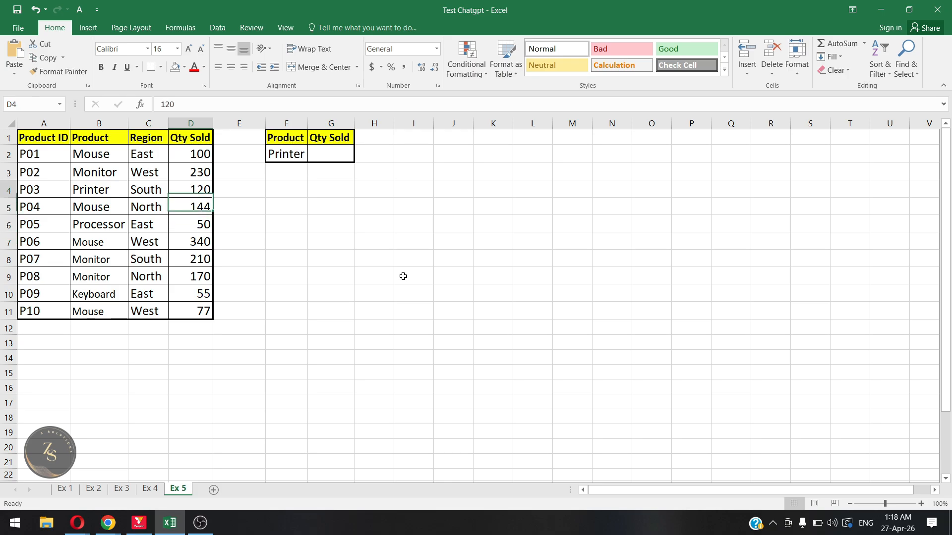
key(Right)
key(Right)
key(Right)
key(Down)
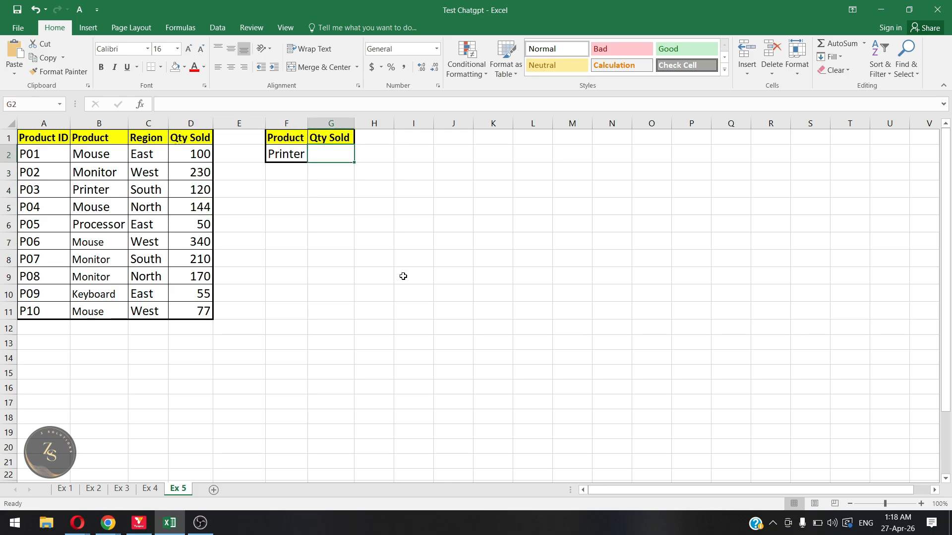
key(Left)
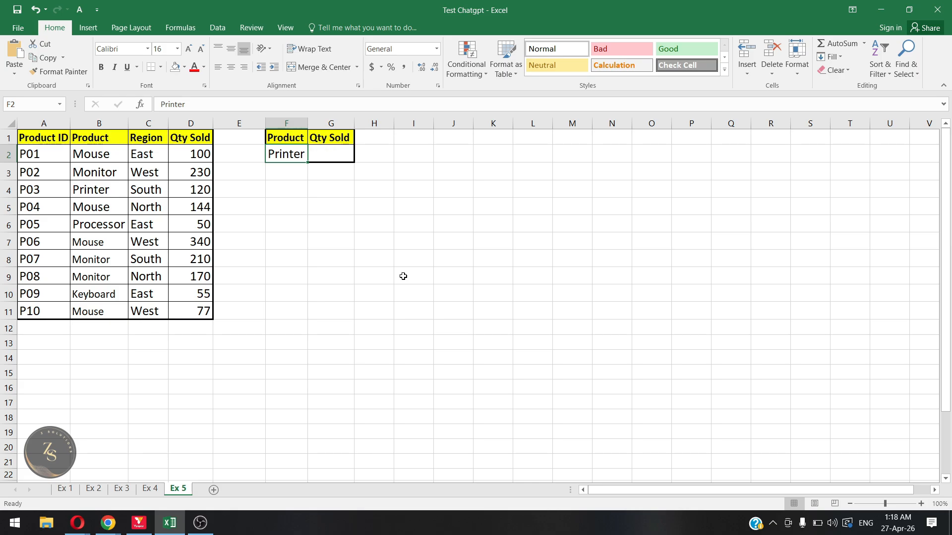
Switch to ChatGPT and ask for a formula returning the quantity from column D for the product name entered in F3, matched in column B
key(alt+Tab)
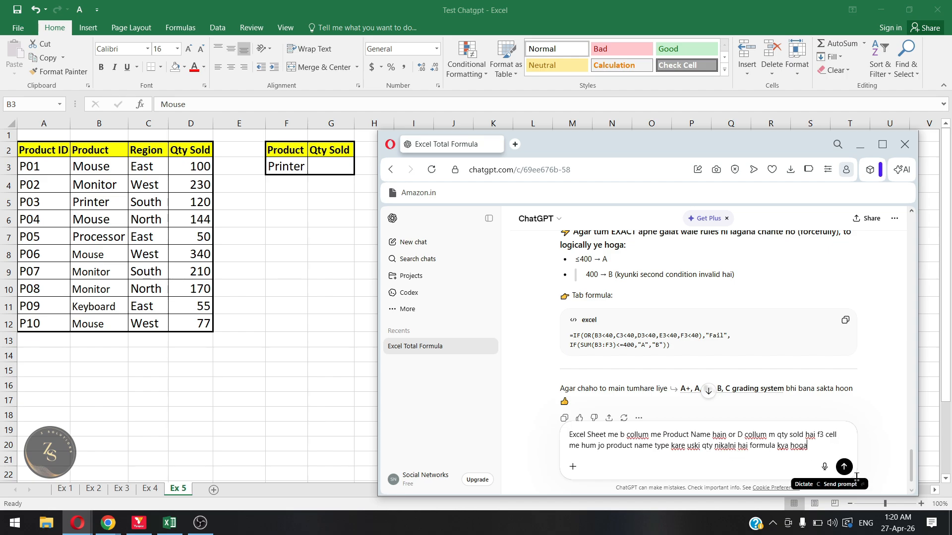
click(845, 467)
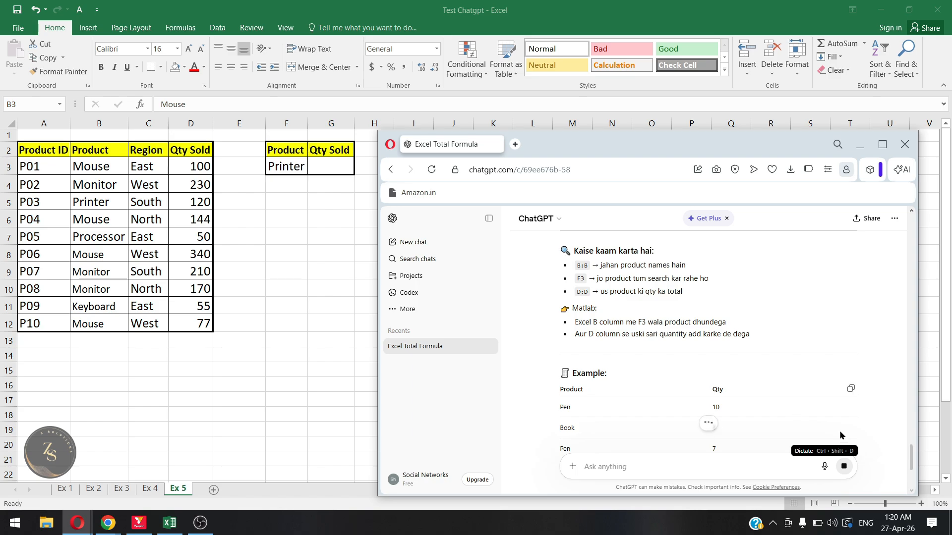
Copy ChatGPT's formula =SUMIF(B:B,F3,D:D) and enter it in cell G3 of the Ex 5 sheet
mouse_move(909, 452)
mouse_down()
mouse_move(908, 429)
mouse_move(909, 438)
mouse_up()
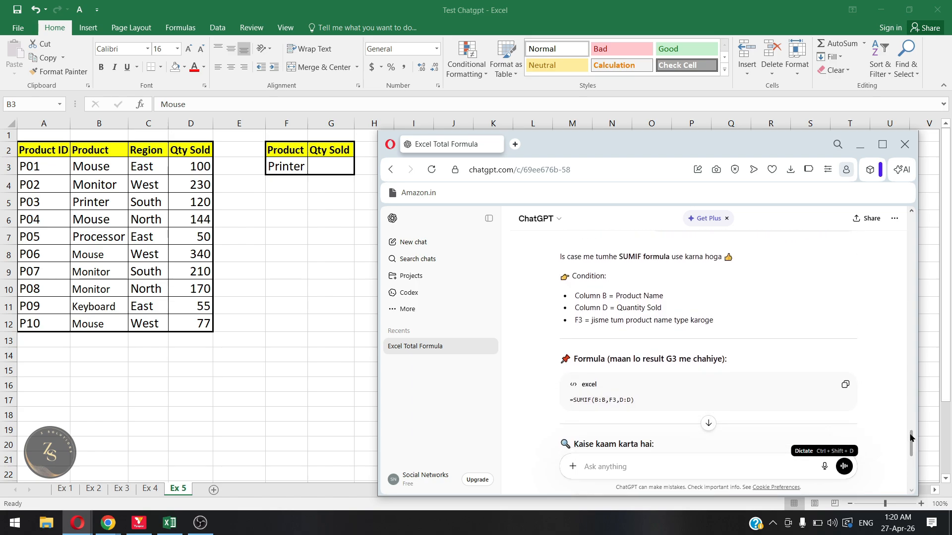
click(843, 385)
double_click(329, 162)
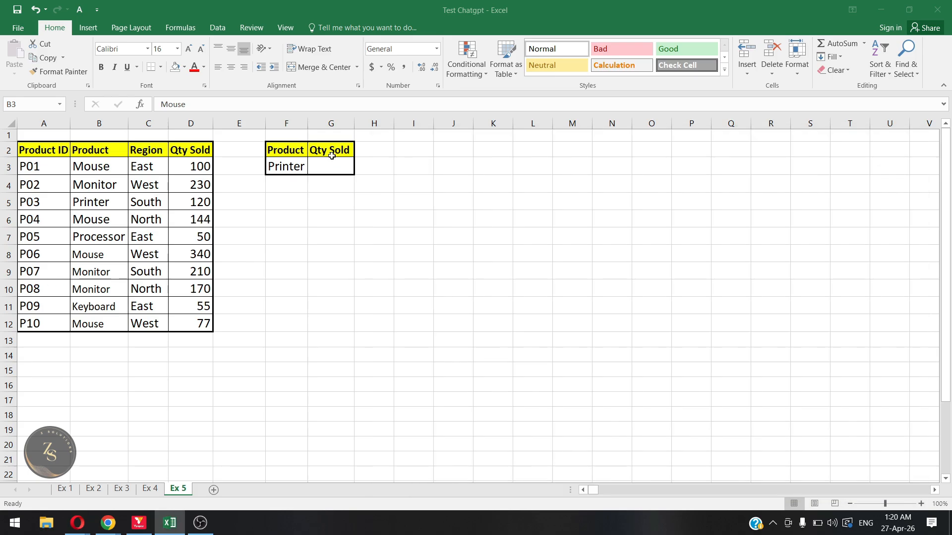
key(ctrl+v)
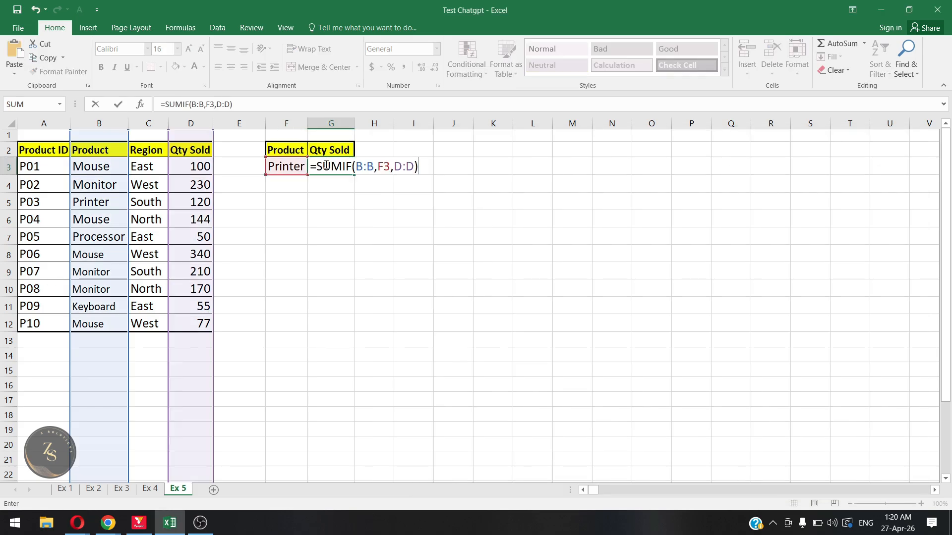
key(Return)
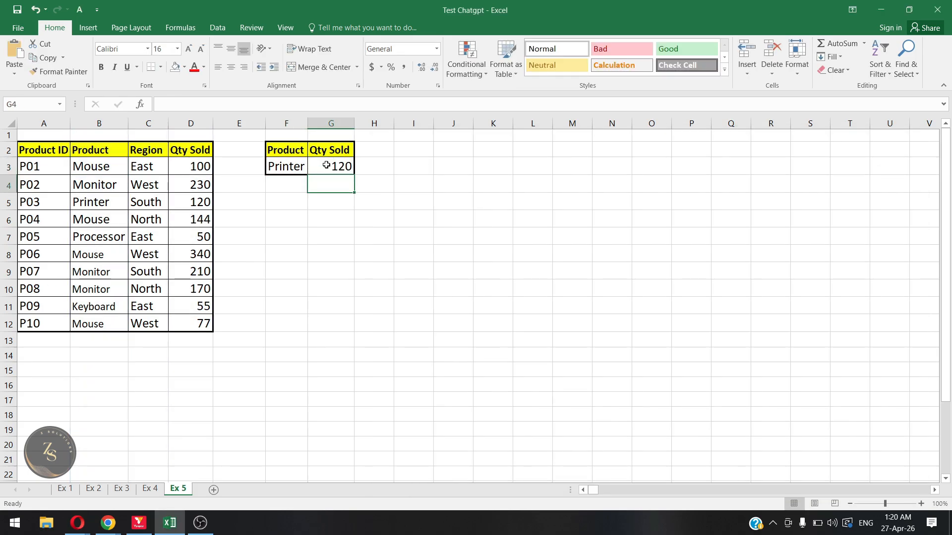
Compare the Printer result in G3 with the Printer quantity in D5
key(Up)
key(Left)
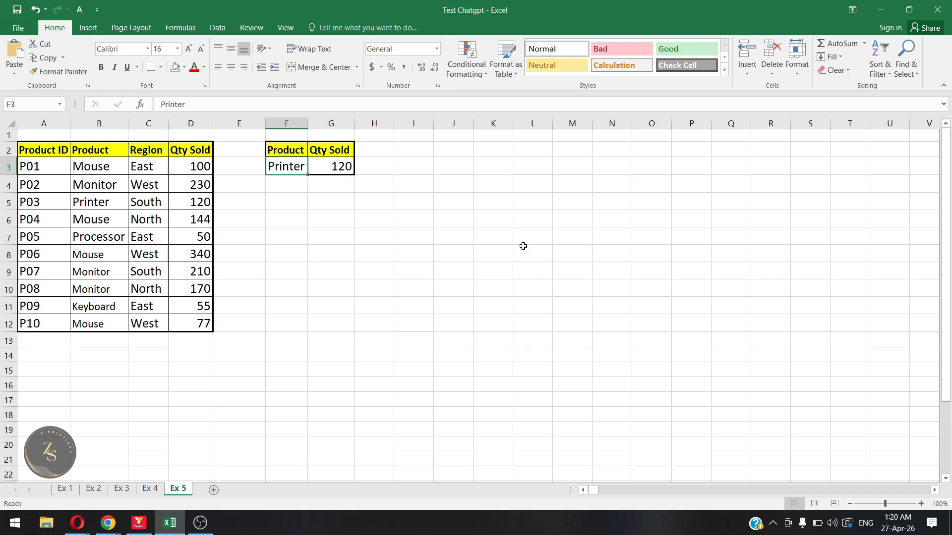
key(Right)
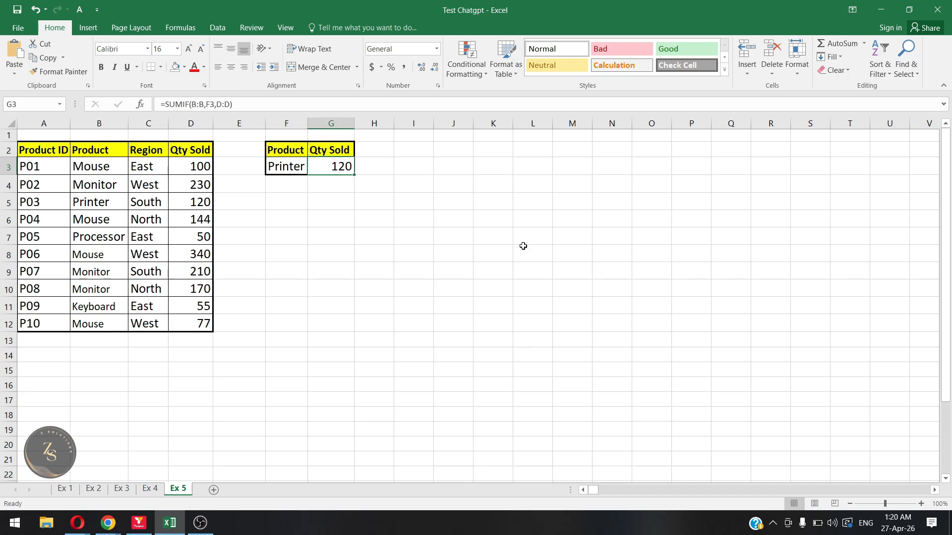
click(201, 196)
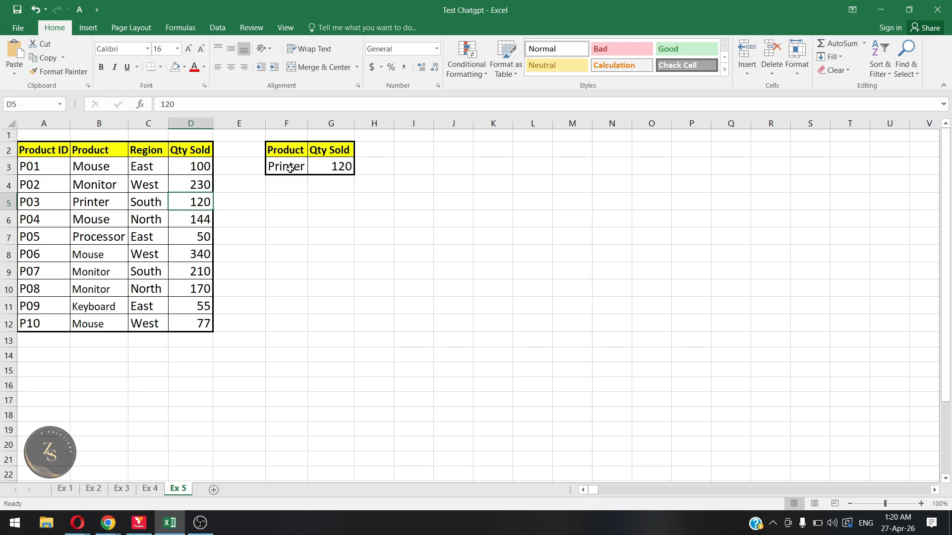
Change the lookup product in F3 to Mouse
click(271, 168)
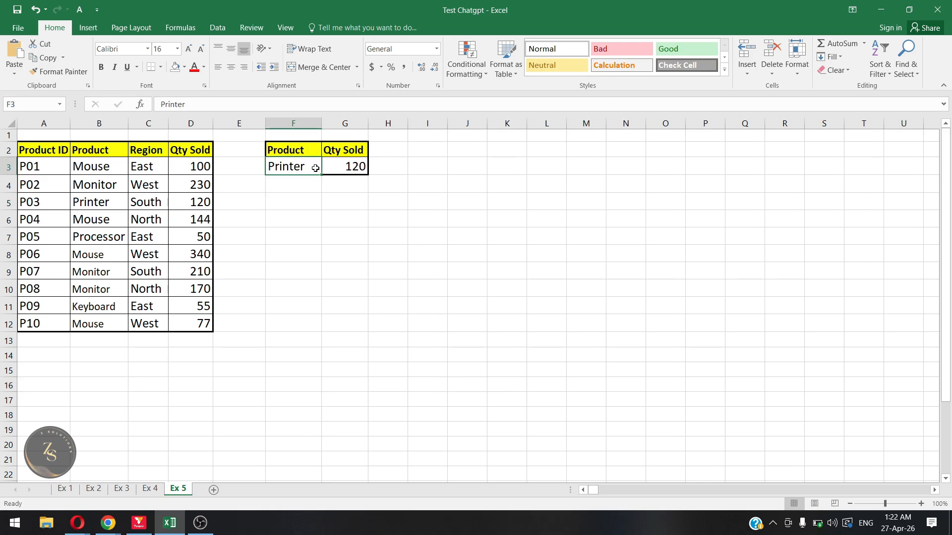
drag(315, 168, 240, 161)
double_click(271, 164)
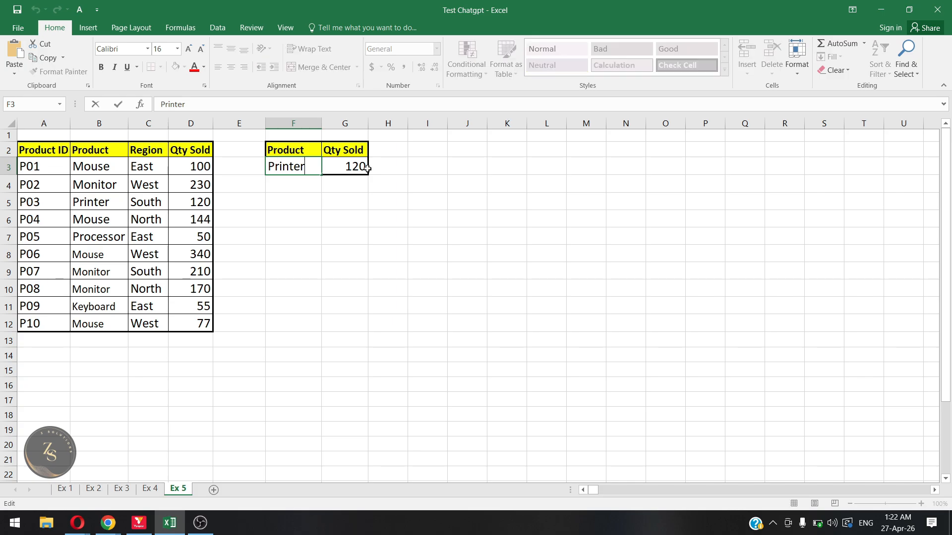
key(shift+Home)
text(Mouse)
key(Return)
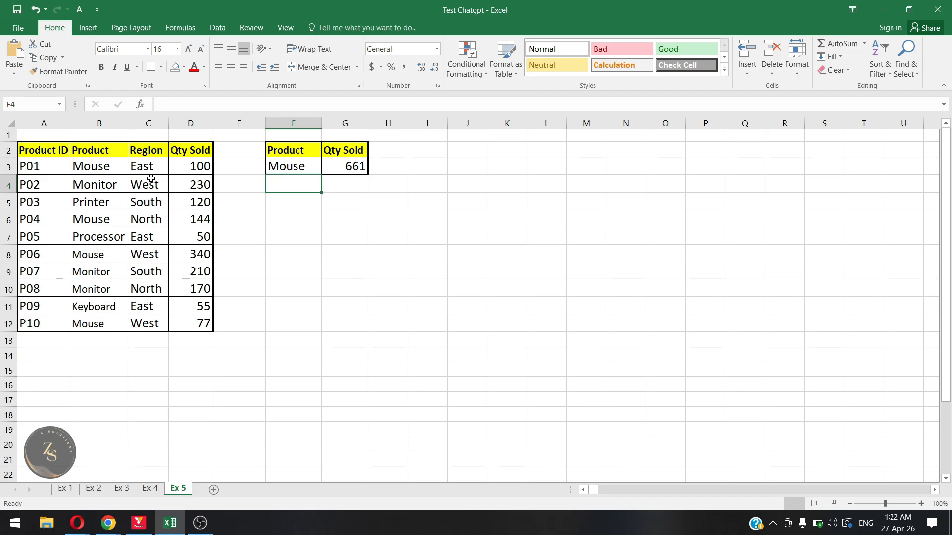
Check the G3 result against the sum of the Mouse quantities in D3, D6, D8 and D12
click(187, 169)
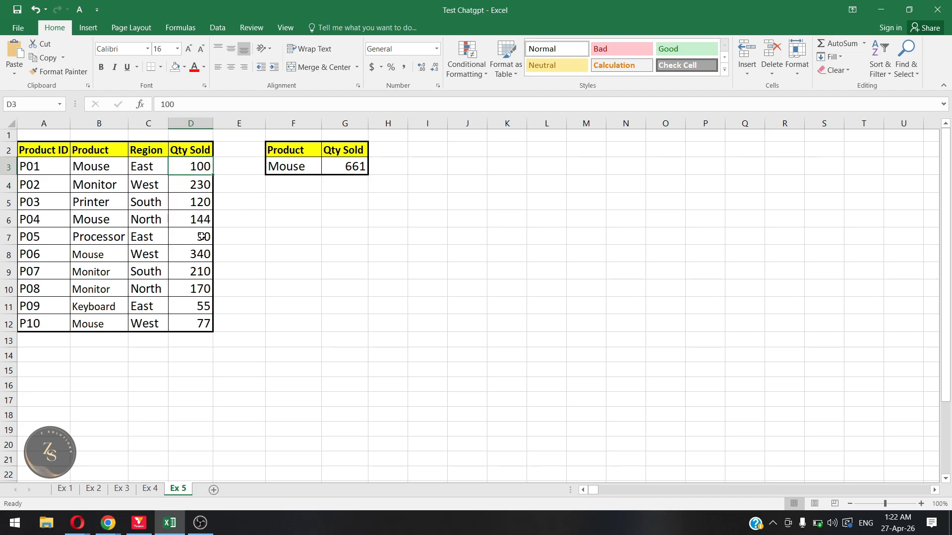
click(357, 165)
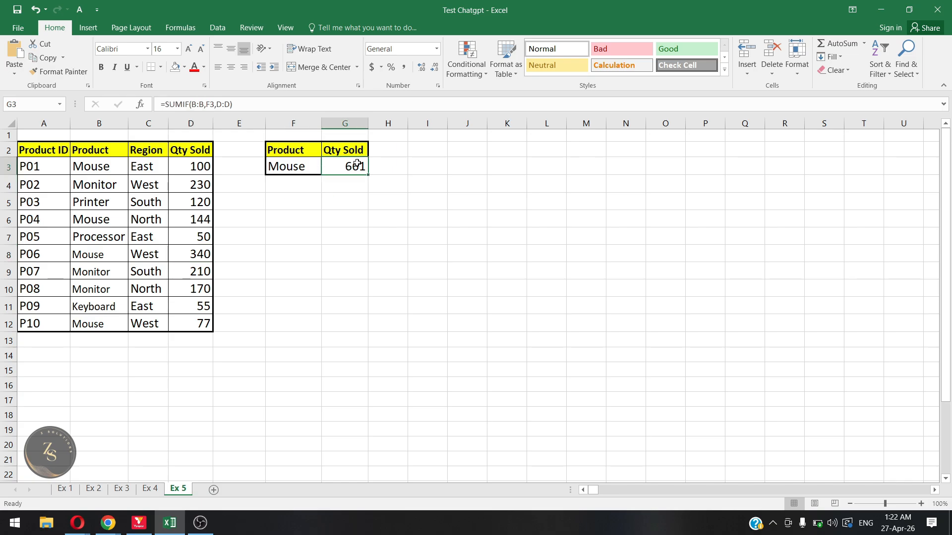
click(189, 165)
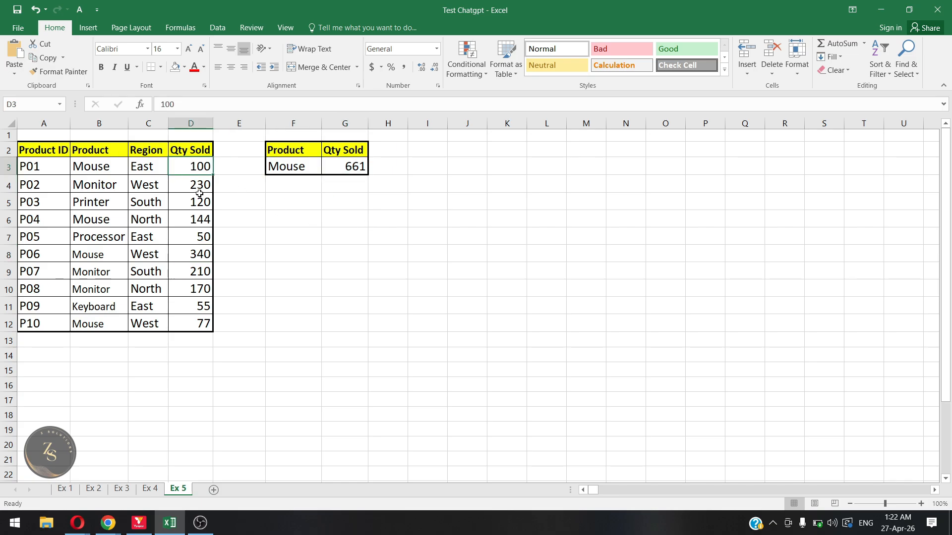
ctrl+click(203, 218)
ctrl+click(201, 259)
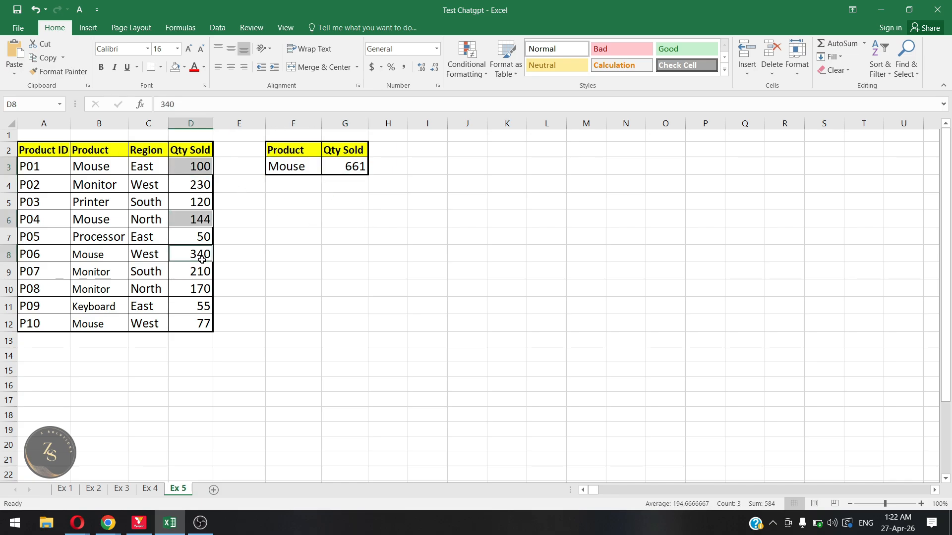
ctrl+click(198, 323)
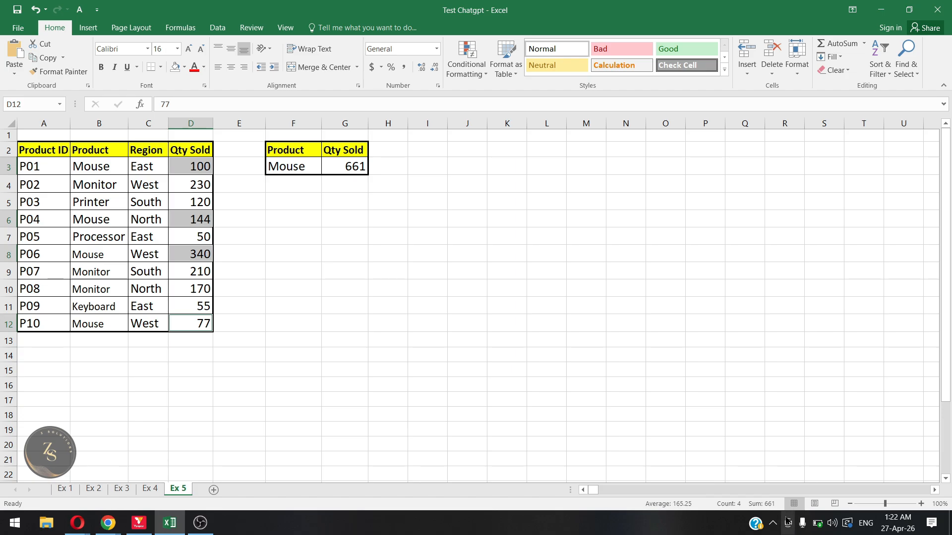
Change the lookup product in F3 to Monitor
click(304, 165)
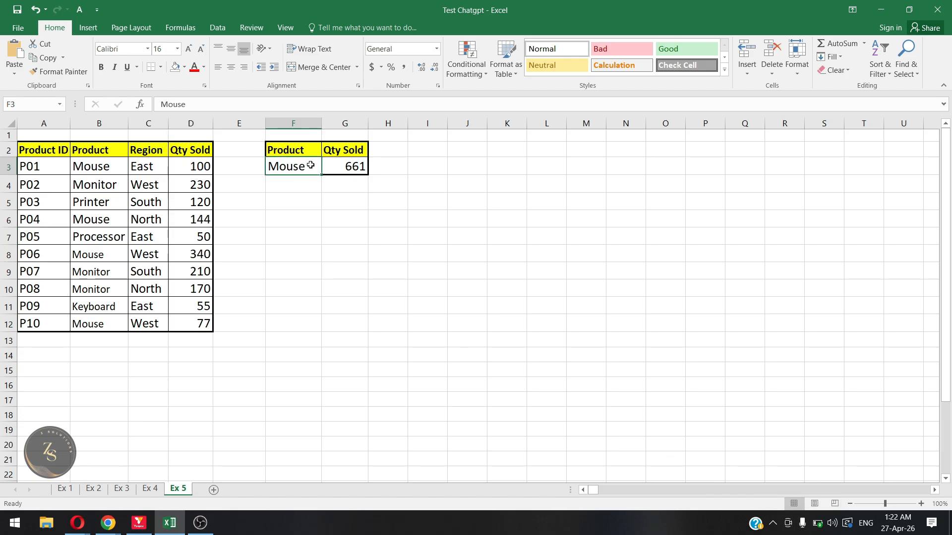
double_click(310, 165)
double_click(297, 166)
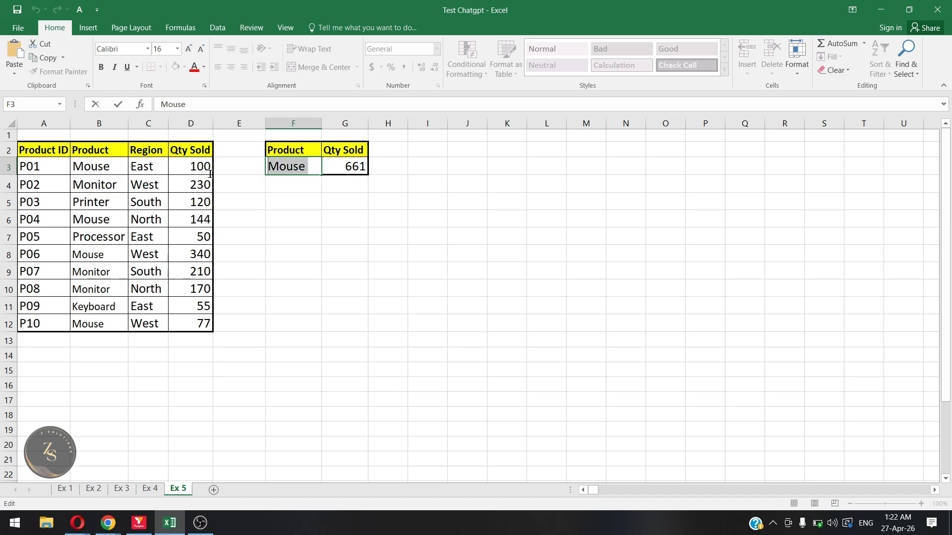
text(Monitor)
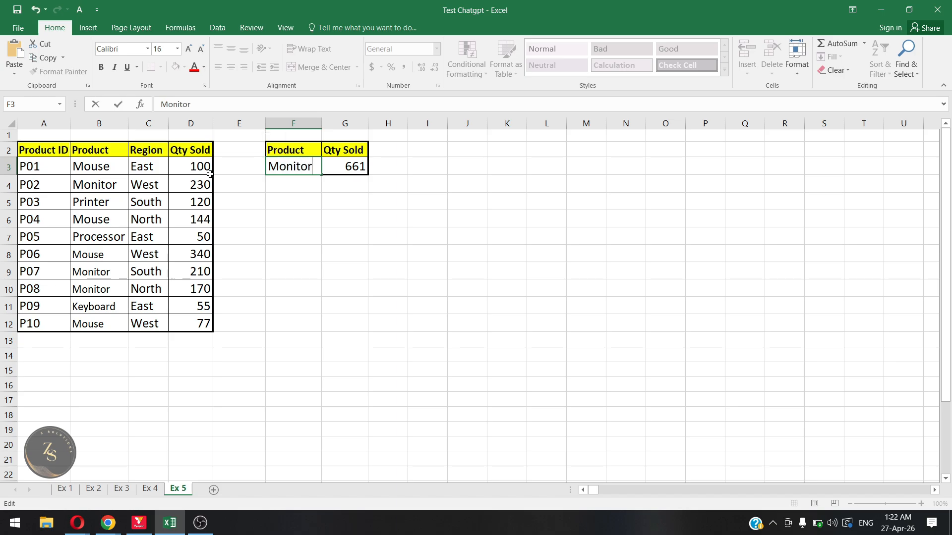
key(Return)
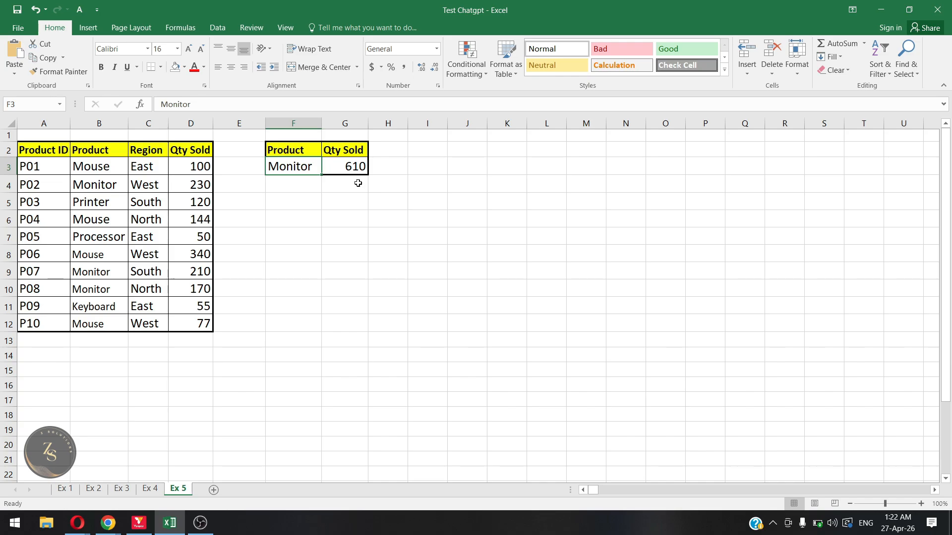
click(235, 310)
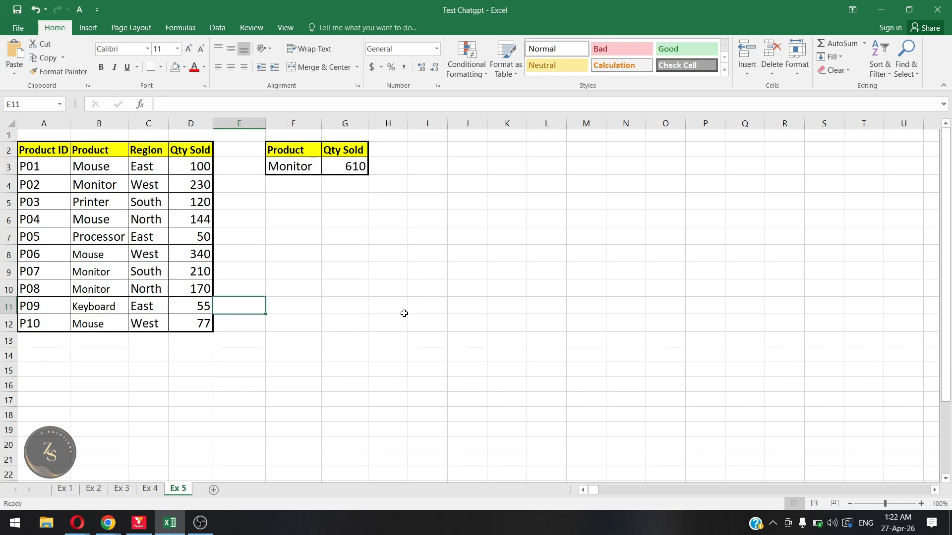